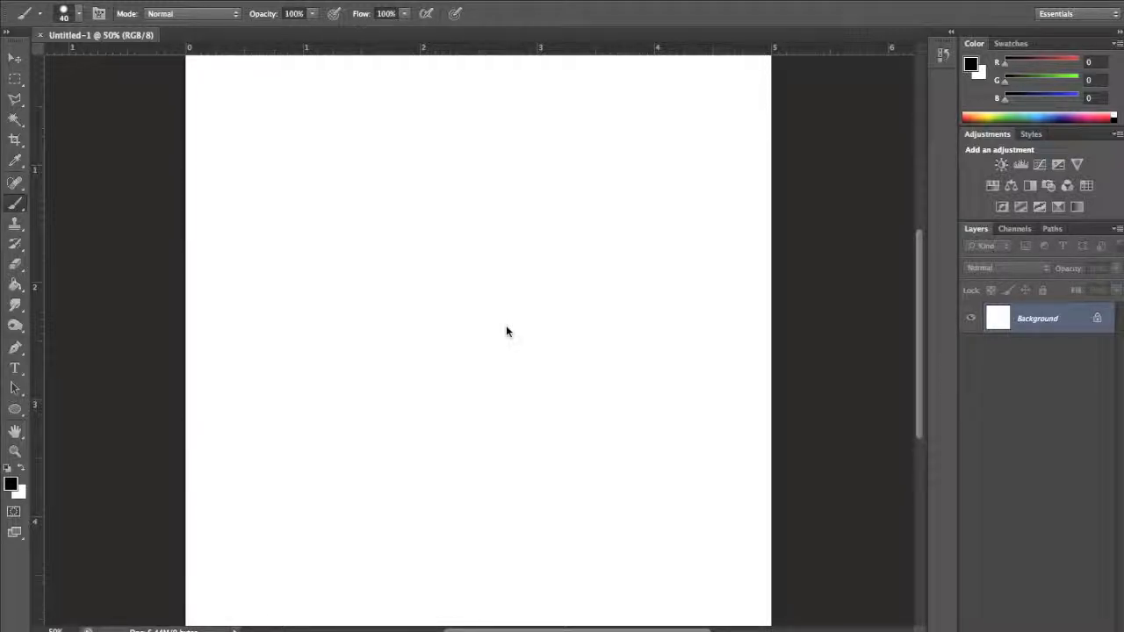
# - Activate the Custom Shape tool and open its library of available shapes
pyautogui.click(16, 411)
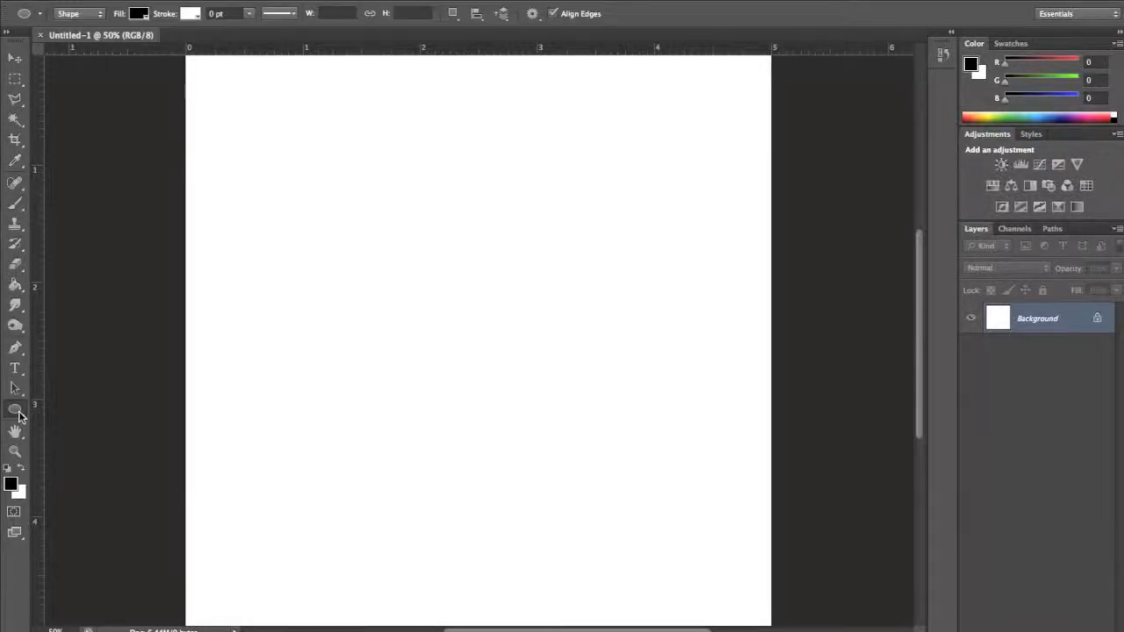
pyautogui.click(21, 416)
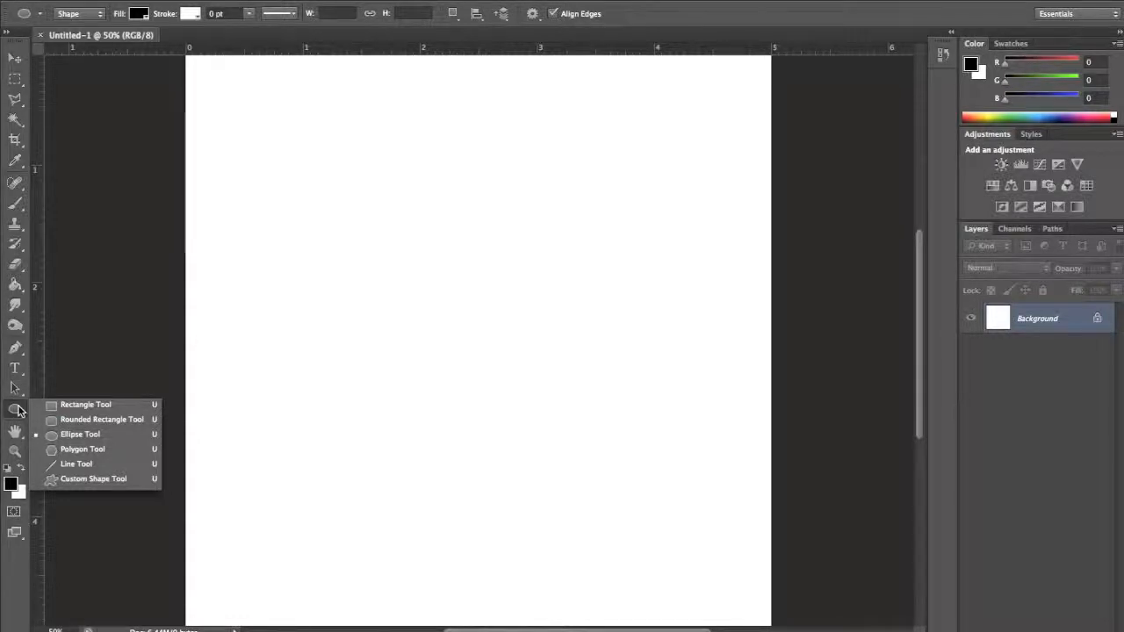
pyautogui.click(72, 481)
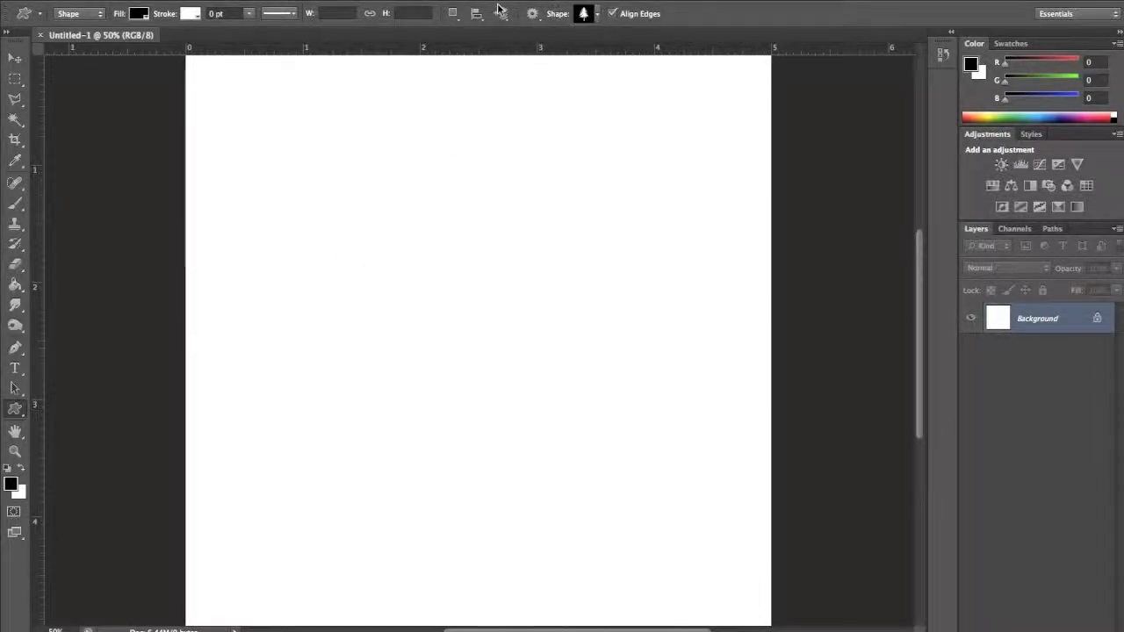
pyautogui.click(598, 19)
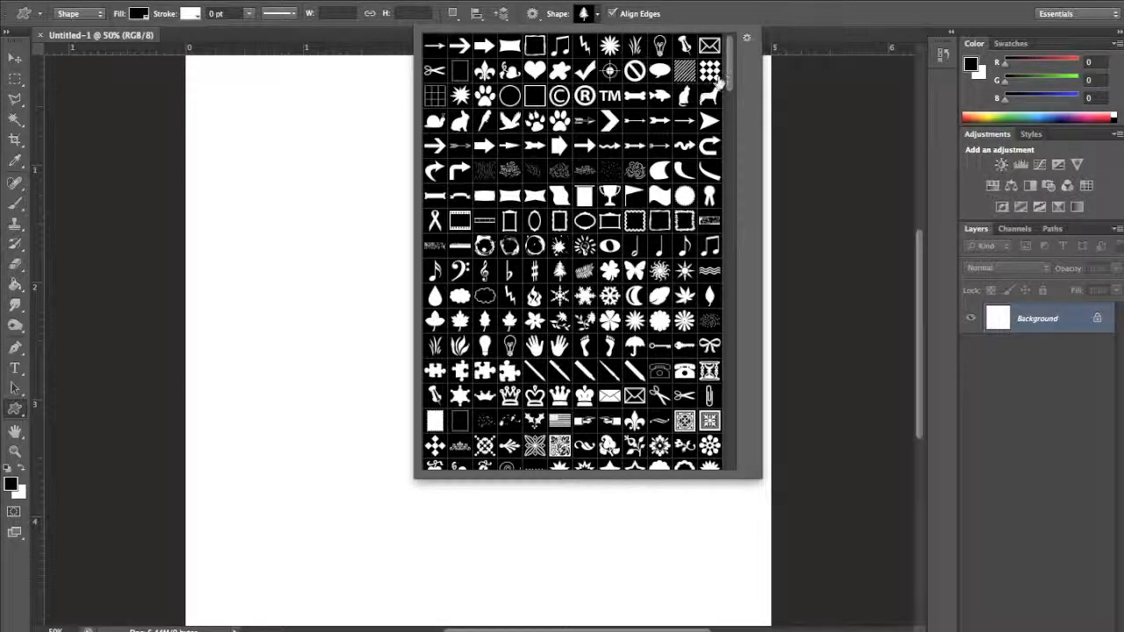
pyautogui.moveTo(736, 56)
pyautogui.mouseDown()
pyautogui.moveTo(735, 221)
pyautogui.moveTo(800, 417)
pyautogui.moveTo(735, 66)
pyautogui.mouseUp()
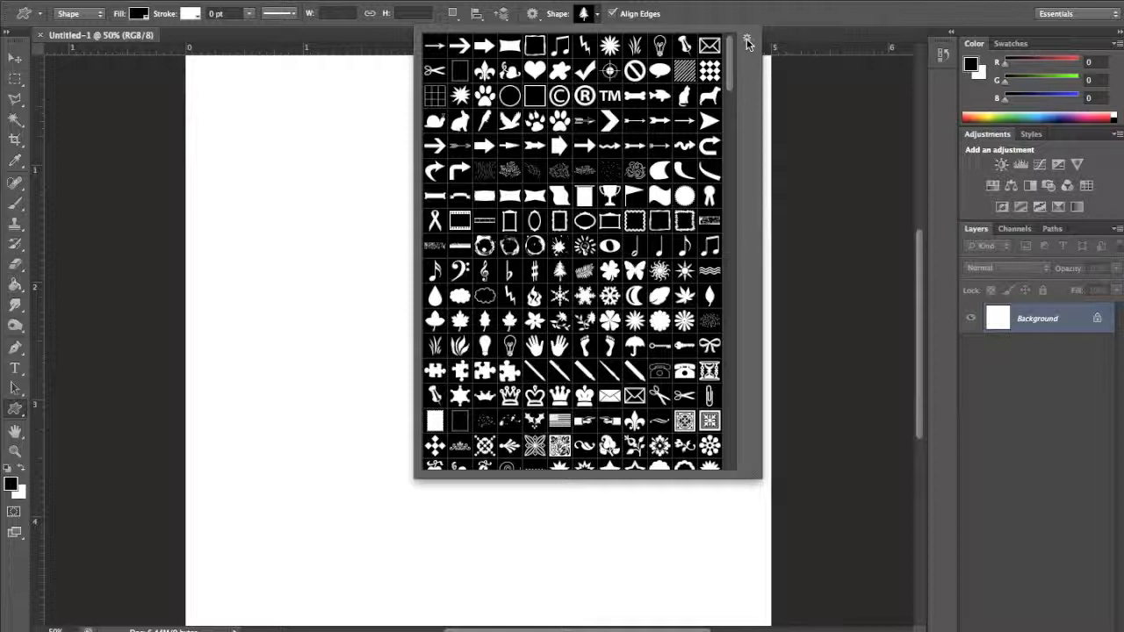
pyautogui.click(748, 43)
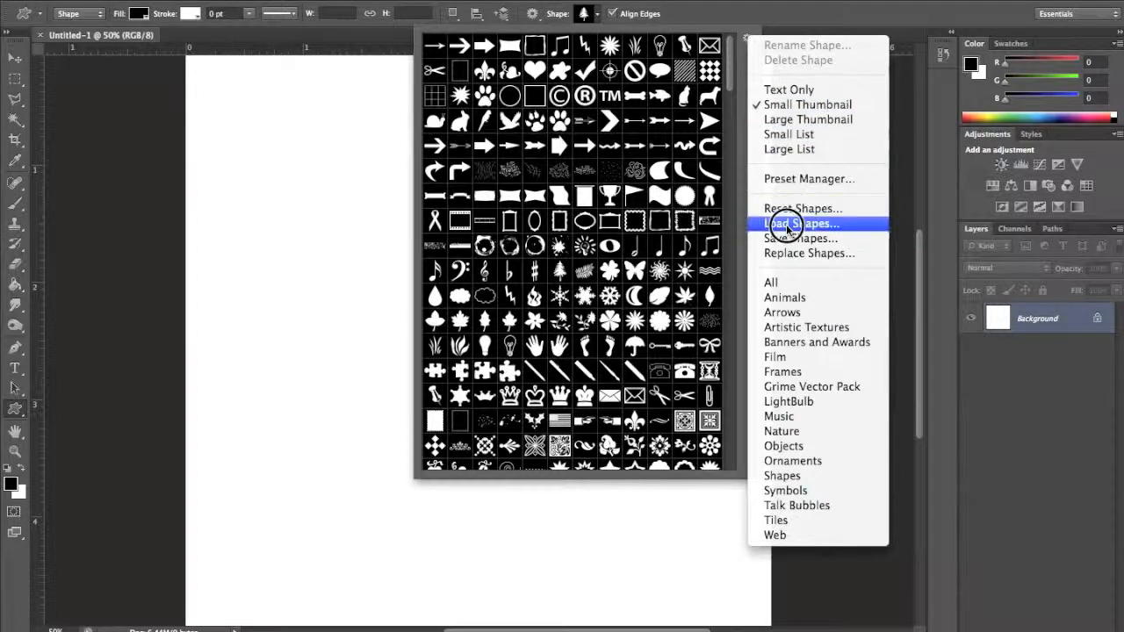
pyautogui.click(790, 281)
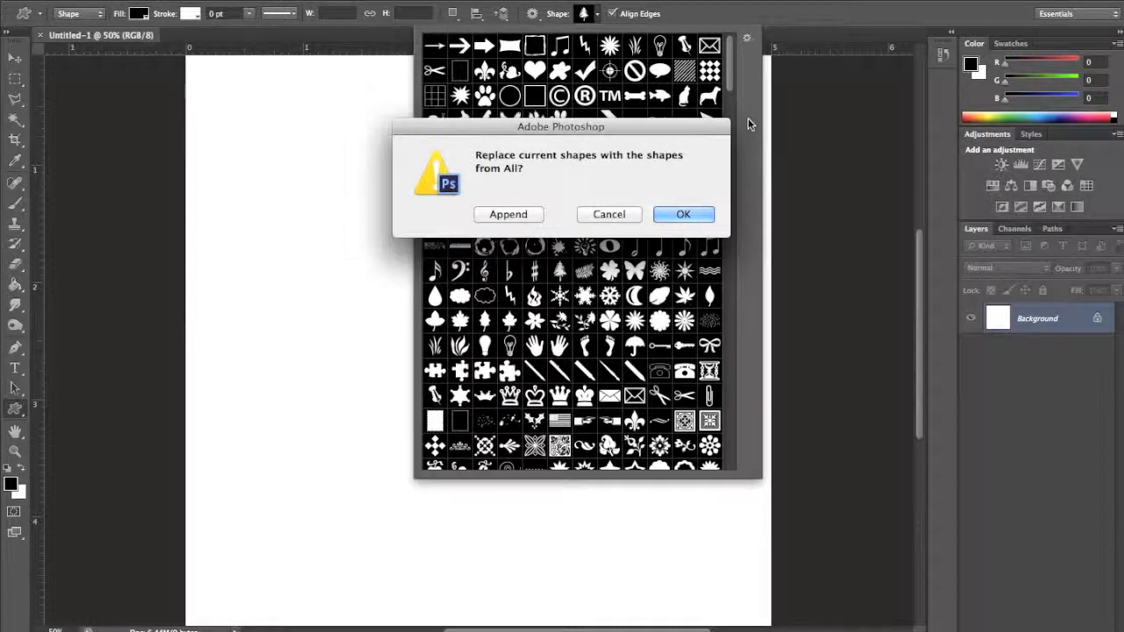
pyautogui.click(635, 214)
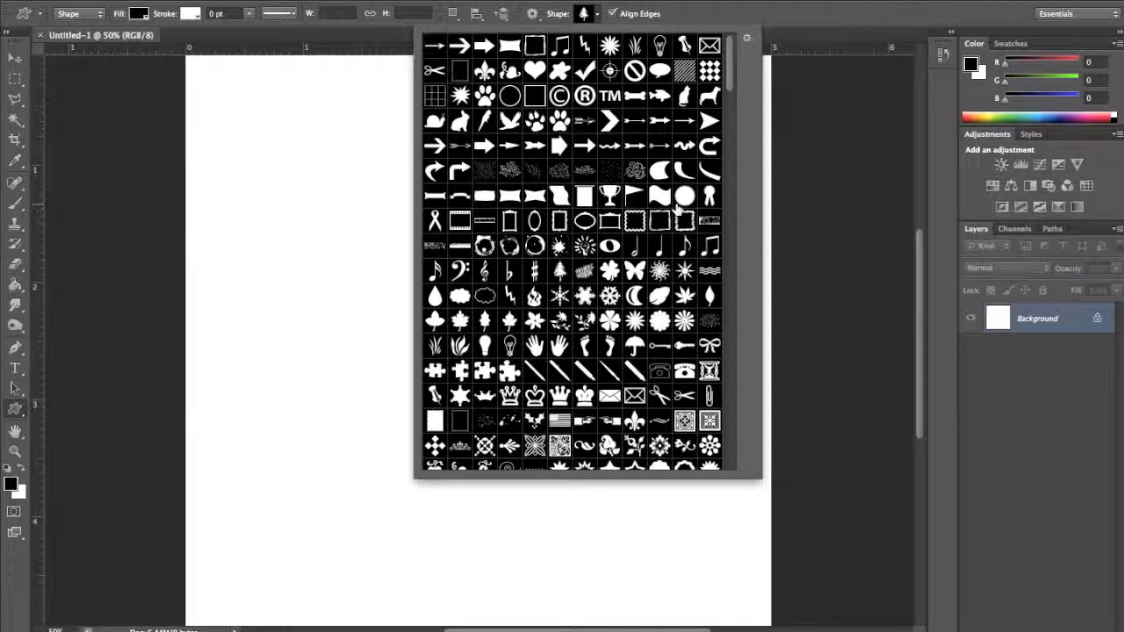
pyautogui.click(747, 41)
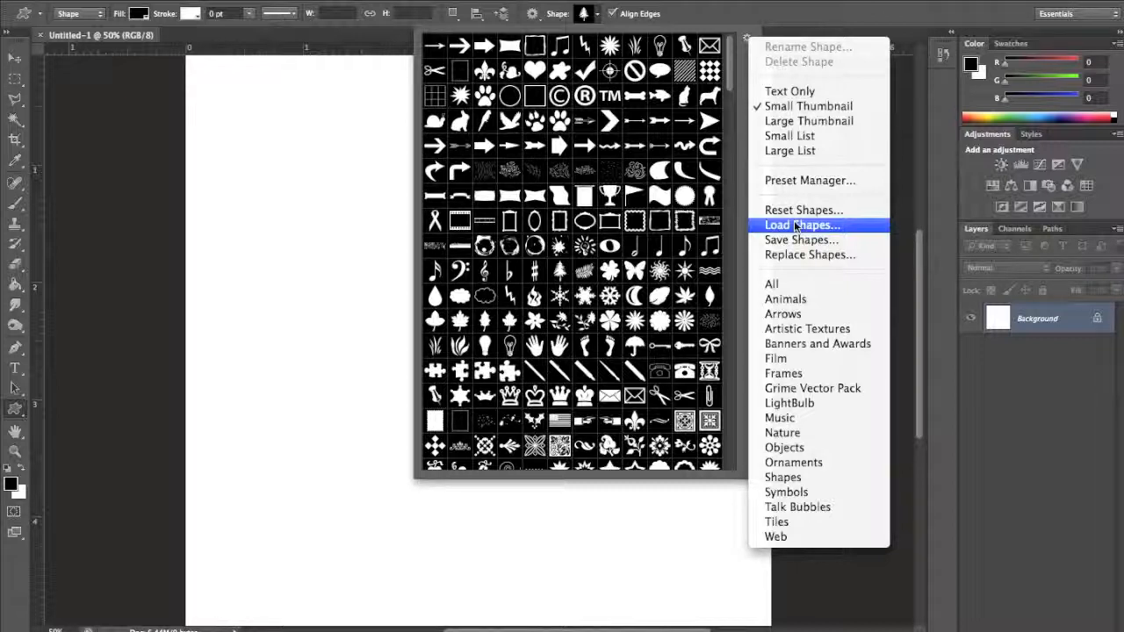
pyautogui.click(734, 245)
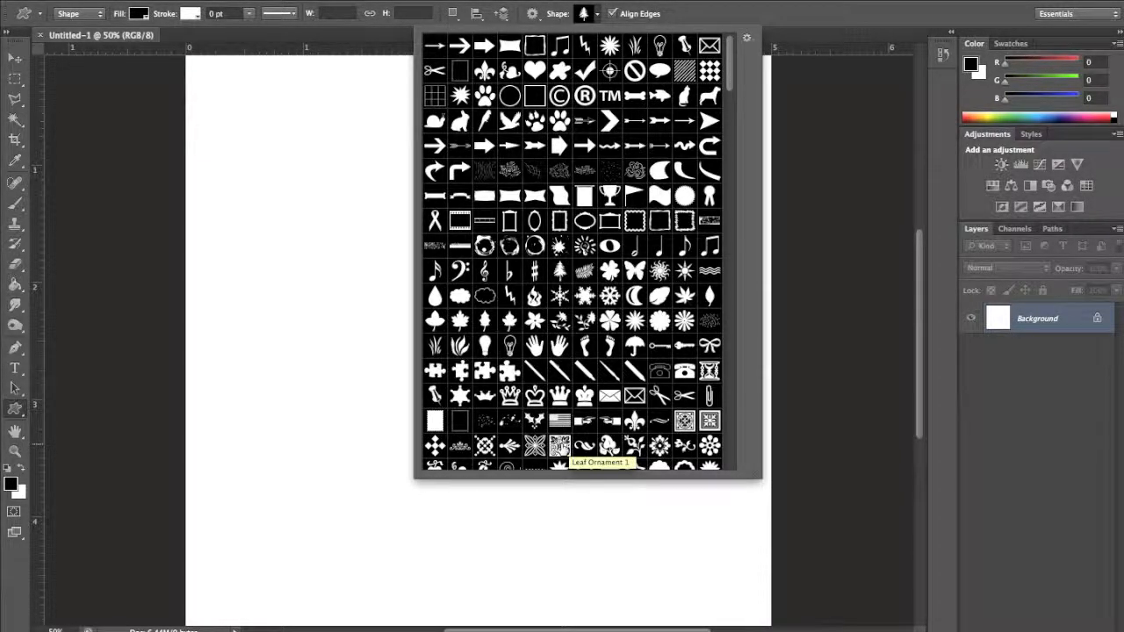
# - Choose the square leaf-patterned ornament as the custom shape
pyautogui.click(560, 447)
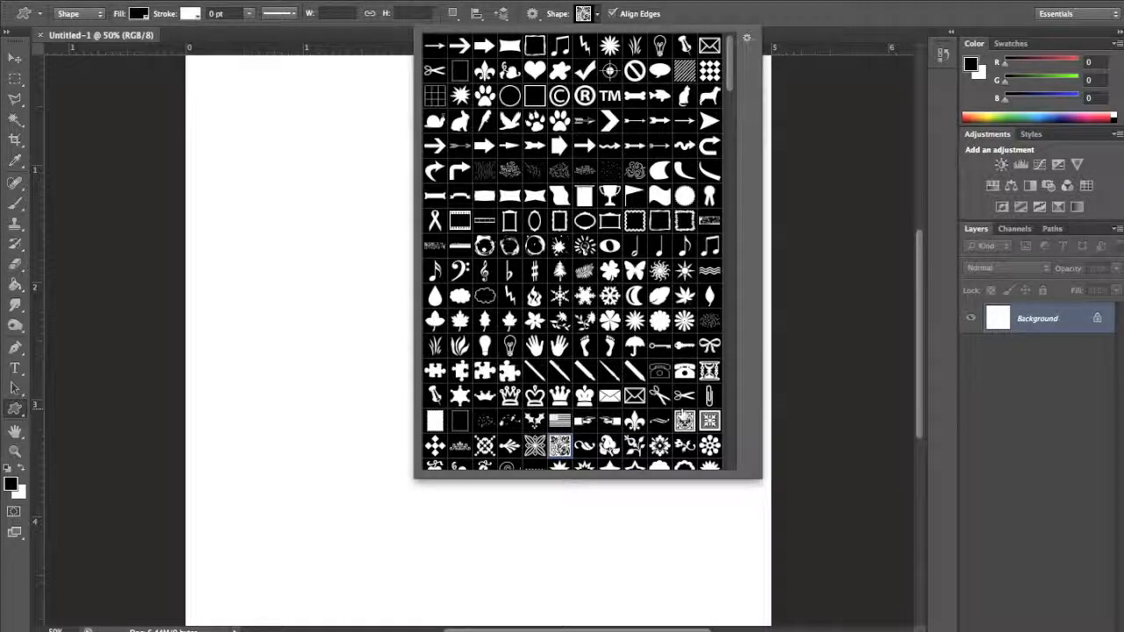
pyautogui.click(991, 321)
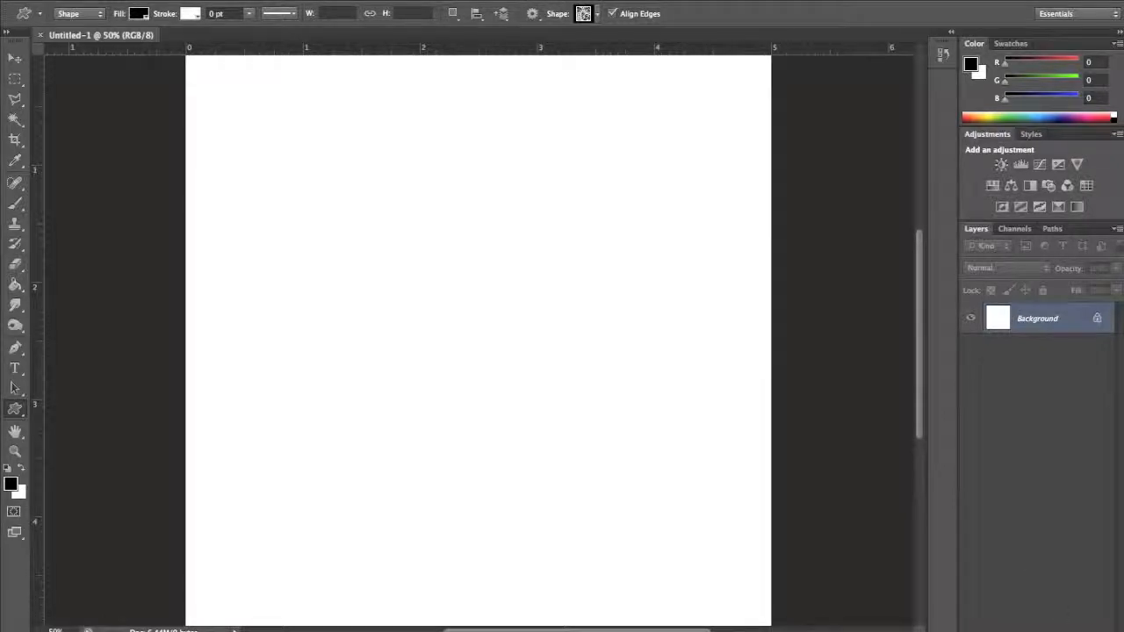
# - Draw the leaf ornament in Pixels mode on a new layer, about 1.25 inches square near the middle of the canvas
pyautogui.click(1073, 629)
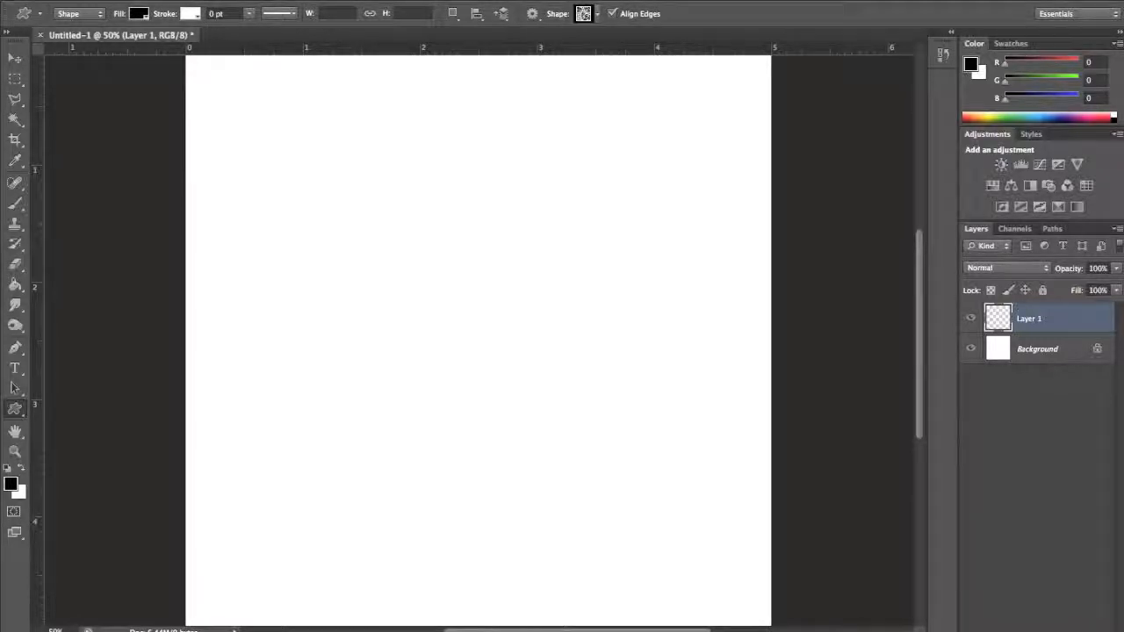
pyautogui.click(77, 13)
pyautogui.click(74, 36)
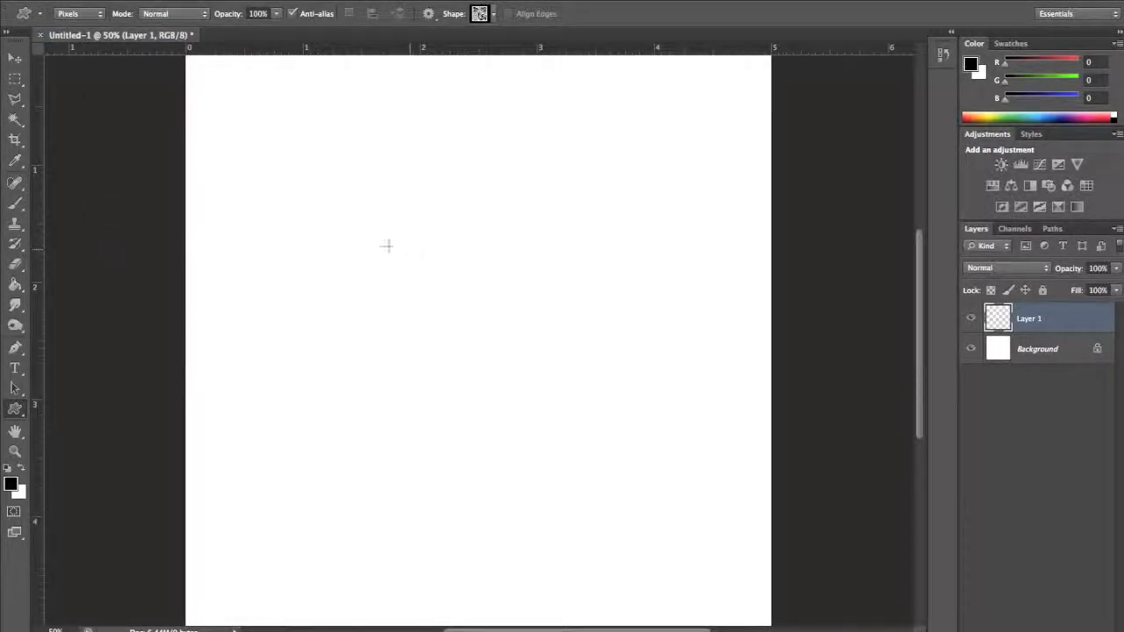
pyautogui.moveTo(364, 238); pyautogui.dragTo(513, 383)
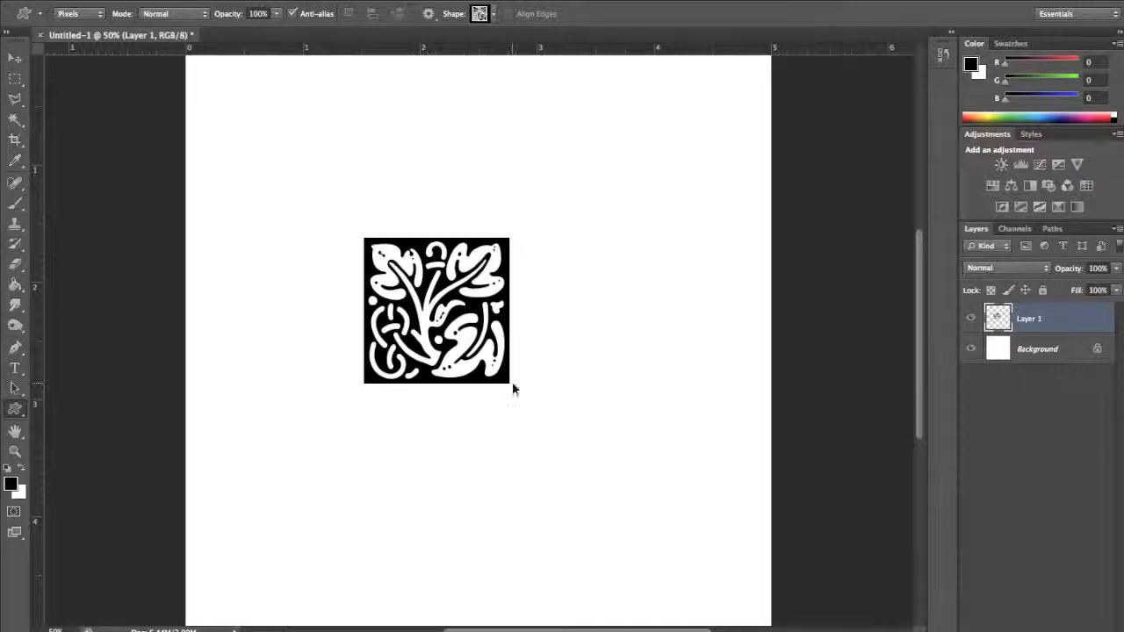
# - Free-transform the pixel ornament to about 472% so that it extends past the canvas edges
pyautogui.hotkey('ctrl', 't')
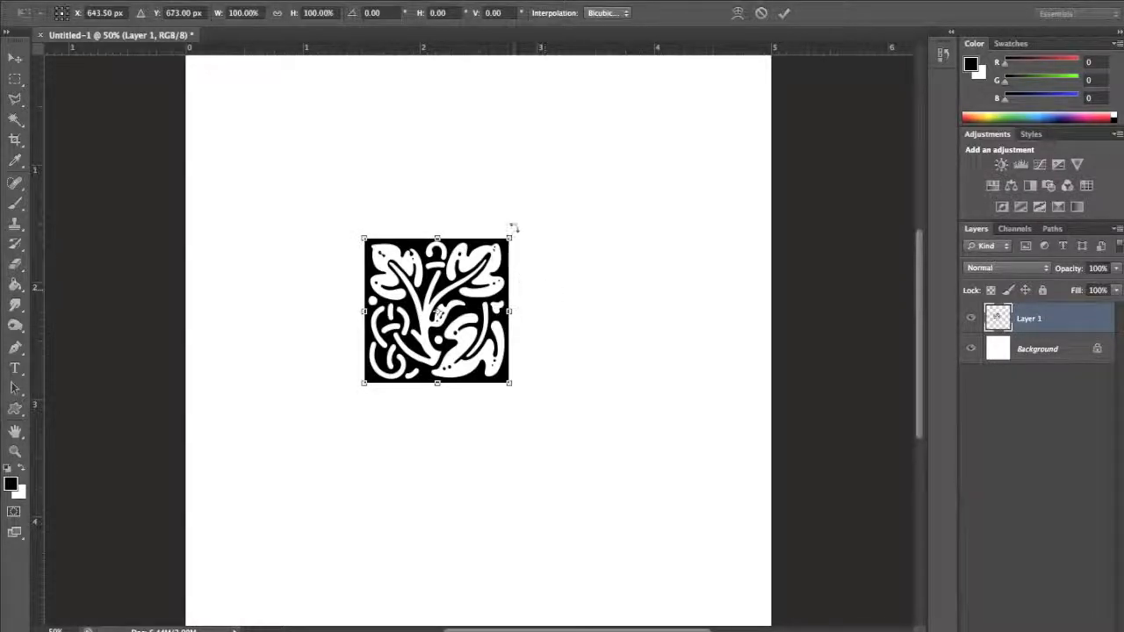
pyautogui.moveTo(510, 238); pyautogui.dragTo(818, 109)
pyautogui.moveTo(297, 618); pyautogui.dragTo(372, 372)
pyautogui.moveTo(921, 466); pyautogui.dragTo(898, 286)
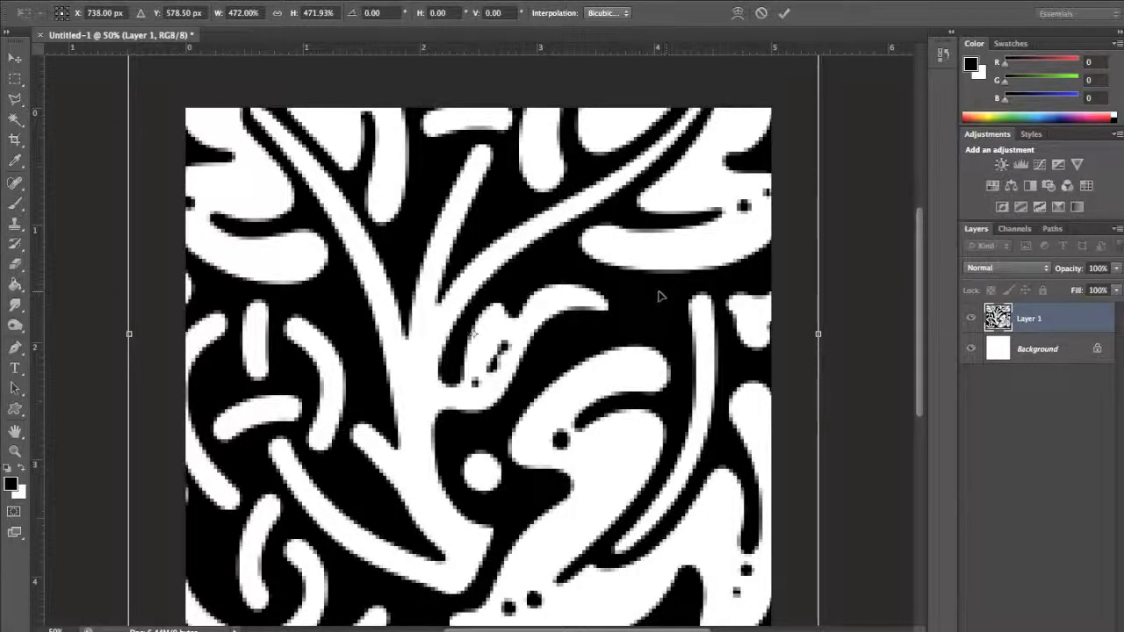
pyautogui.press('Return')
pyautogui.press('u')
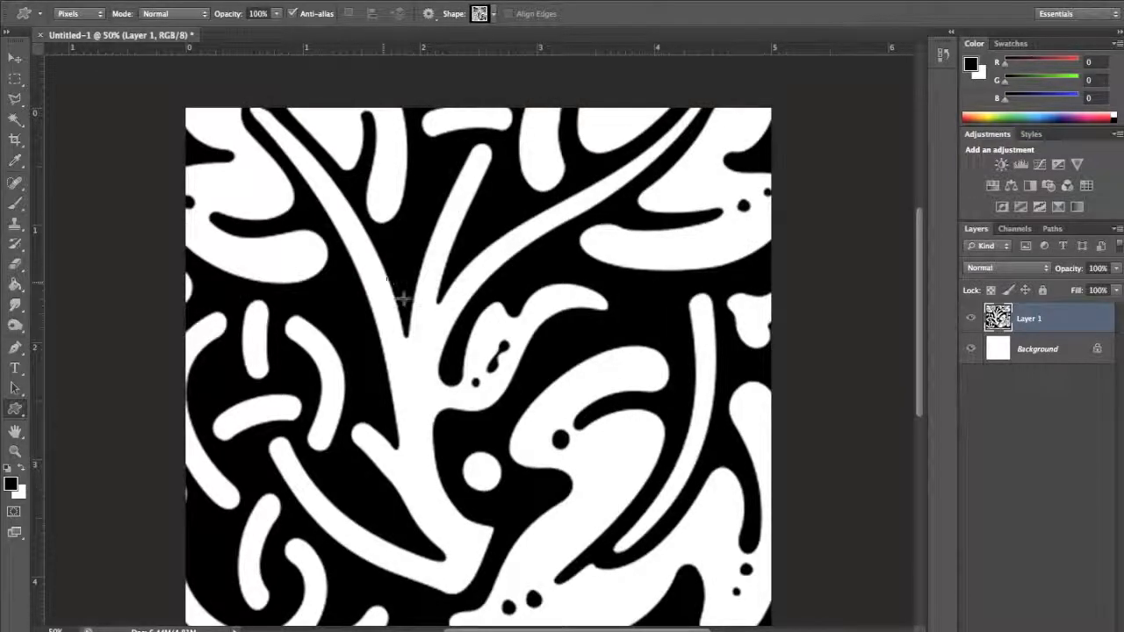
# - Inspect the enlarged ornament's edges up close and delete Layer 1
pyautogui.hotkey('ctrl', '+')
pyautogui.hotkey('ctrl', '+')
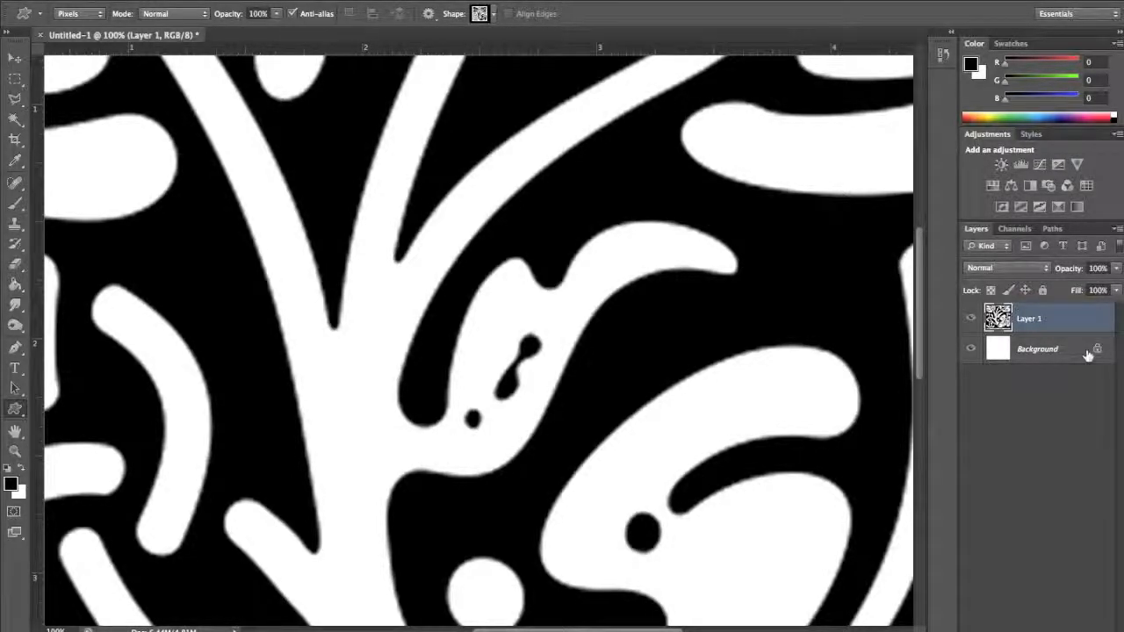
pyautogui.press('Delete')
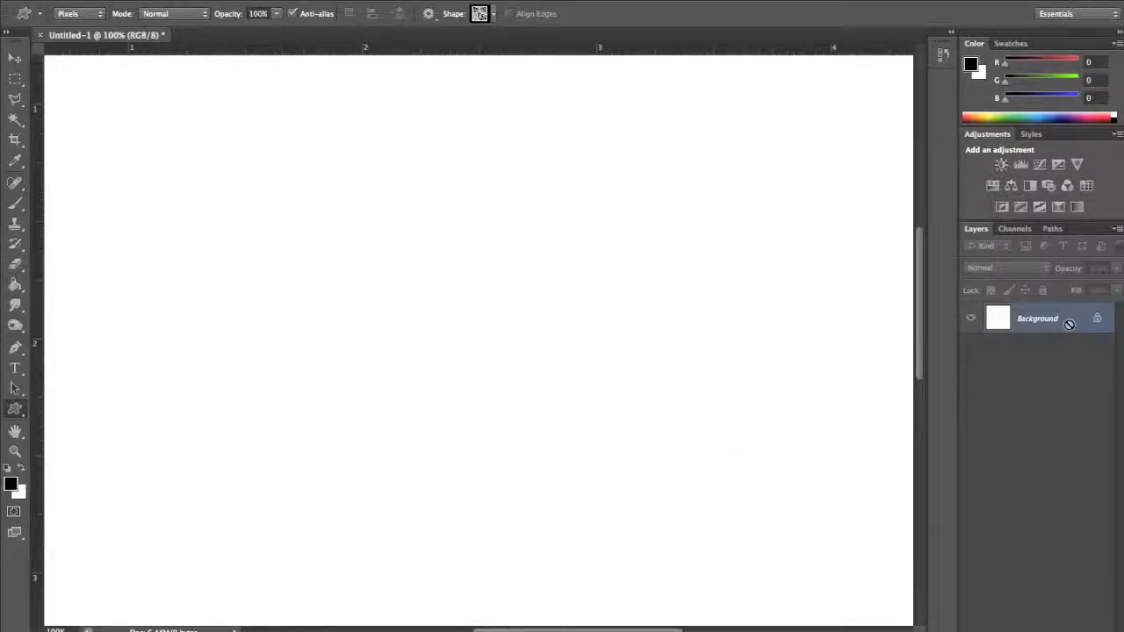
pyautogui.hotkey('ctrl', '-')
pyautogui.hotkey('ctrl', '-')
pyautogui.hotkey('ctrl', '-')
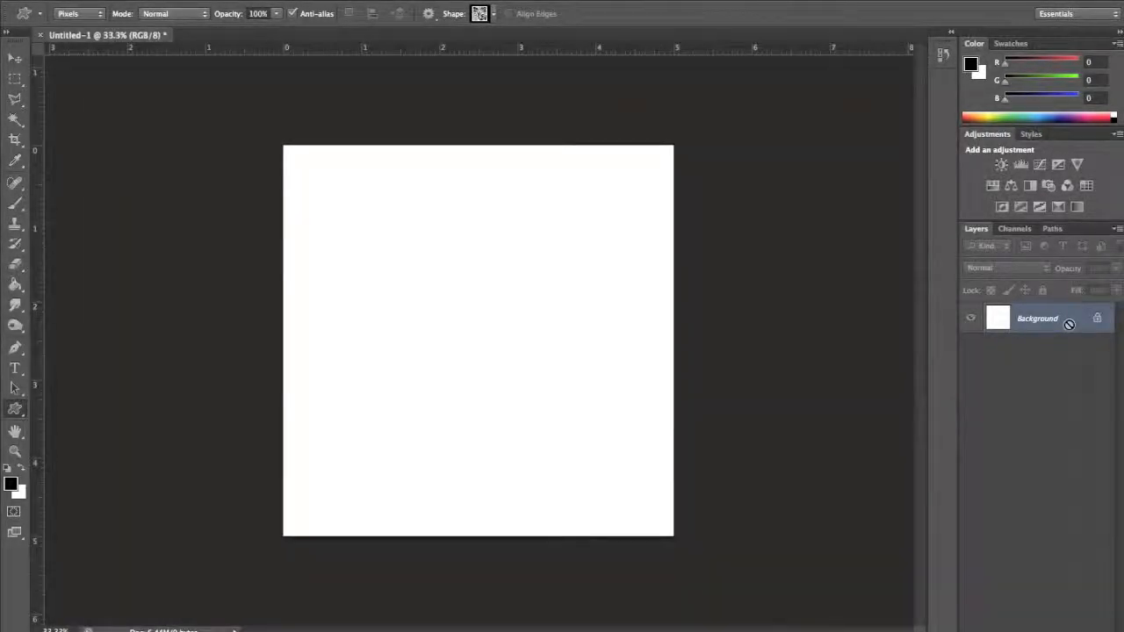
# - Draw the leaf ornament in Shape mode on a new layer, about 402 px square near the middle of the canvas
pyautogui.click(56, 15)
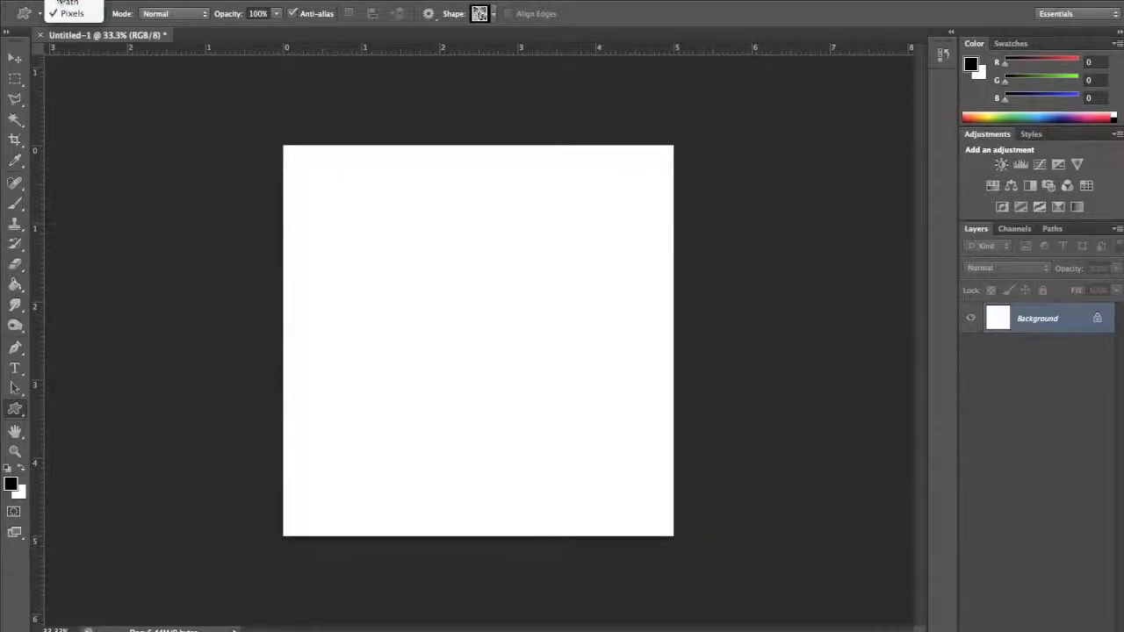
pyautogui.click(68, 3)
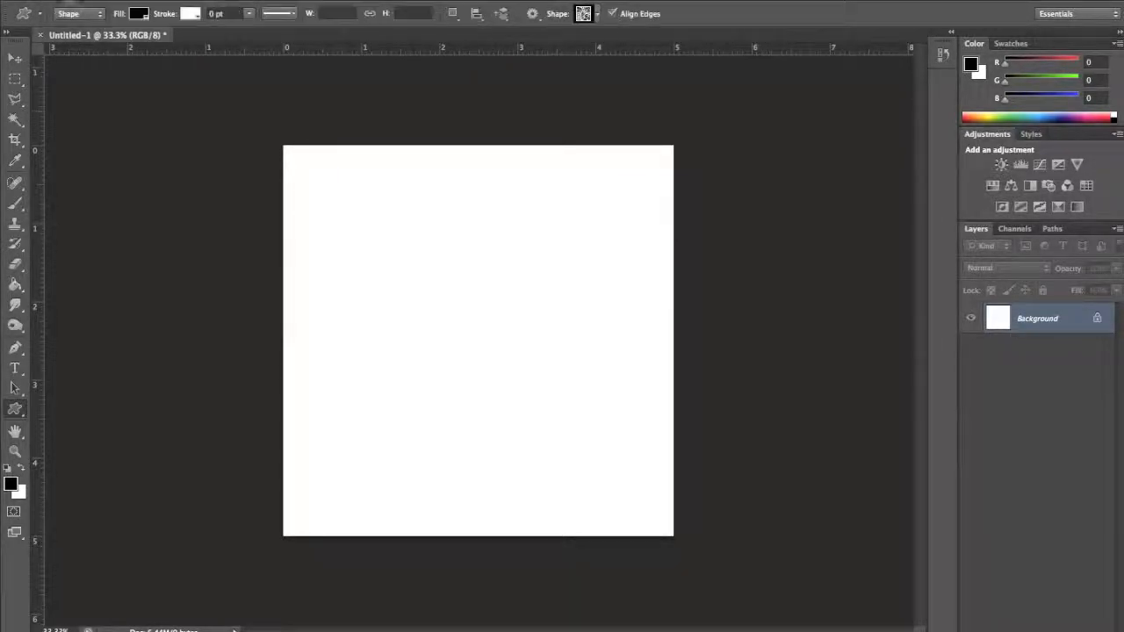
pyautogui.click(1081, 630)
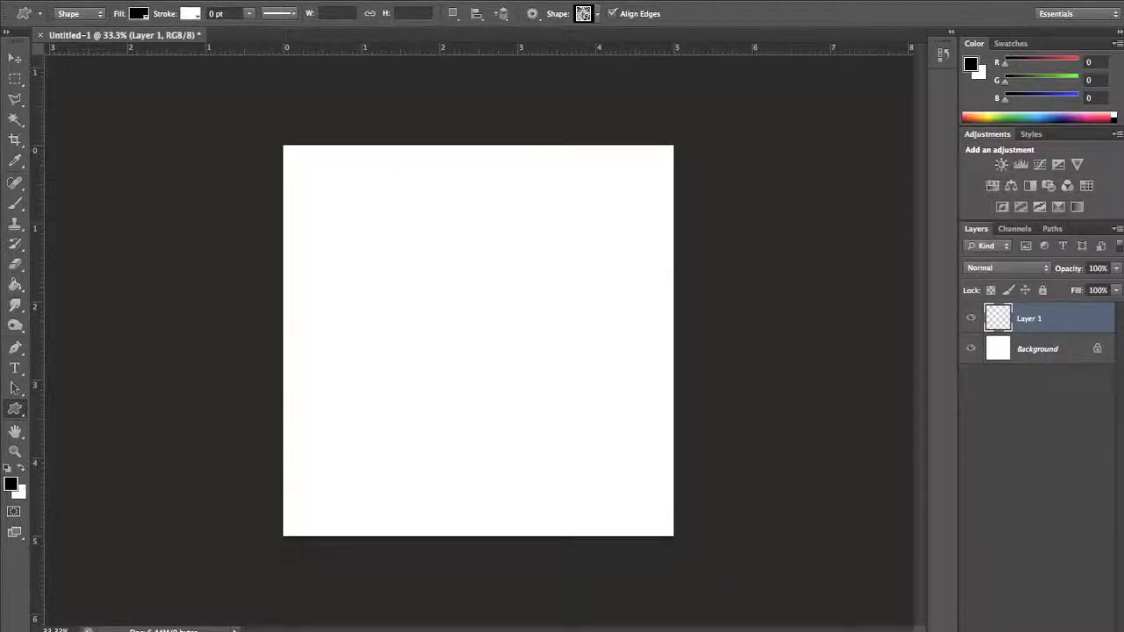
pyautogui.moveTo(405, 246); pyautogui.dragTo(508, 363)
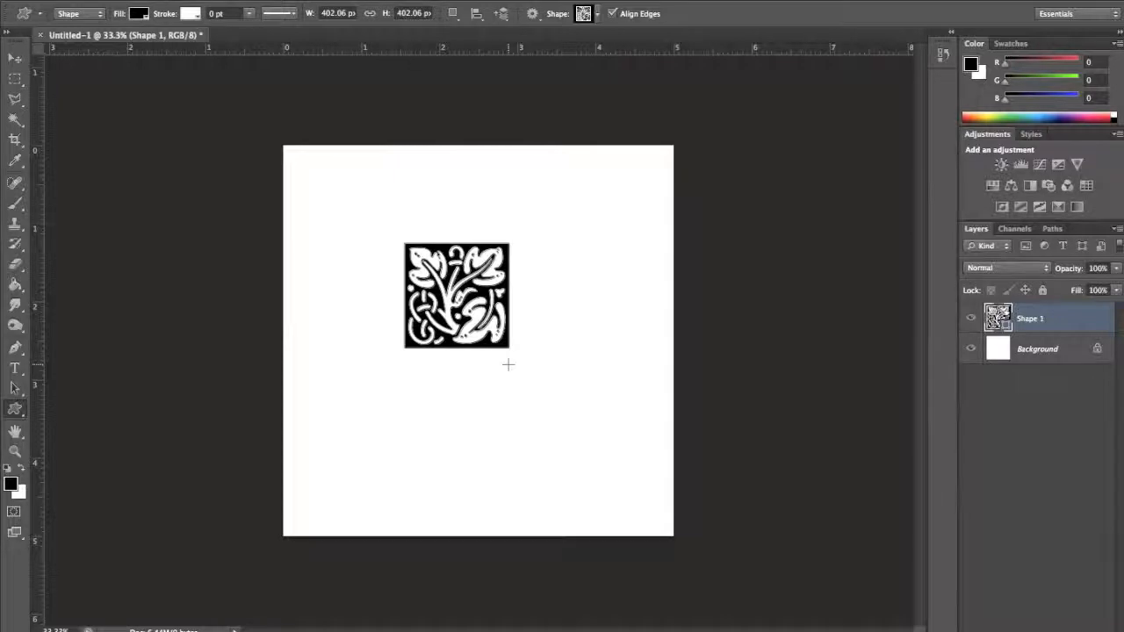
# - Free-transform the vector ornament to about 359% so it fills most of the canvas, and examine its edges up close
pyautogui.hotkey('ctrl', '+')
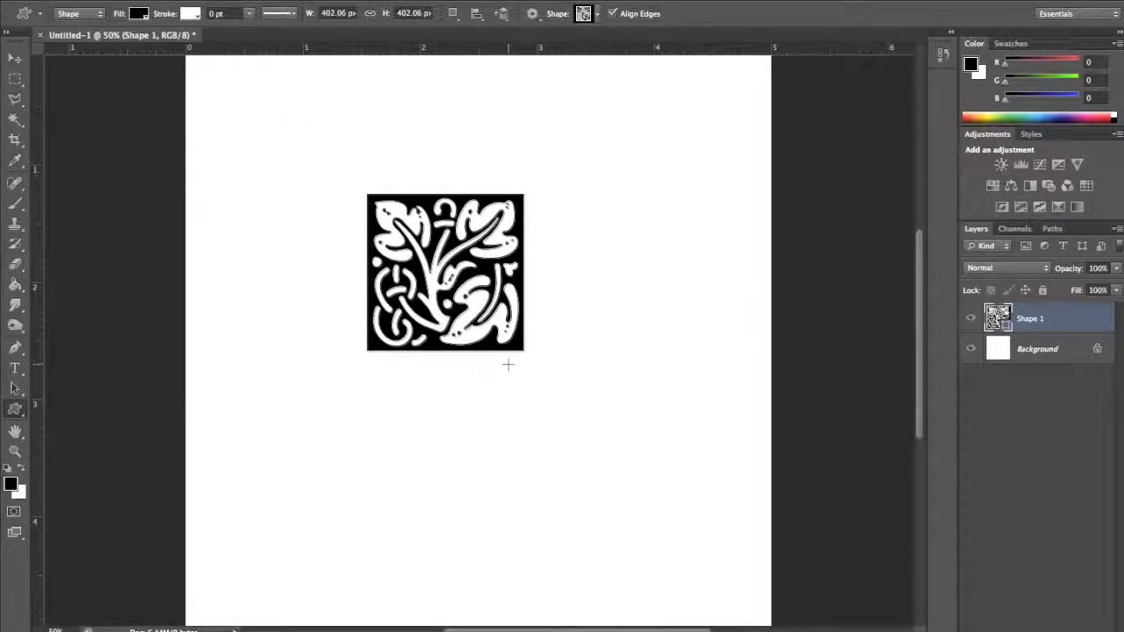
pyautogui.hotkey('ctrl', 't')
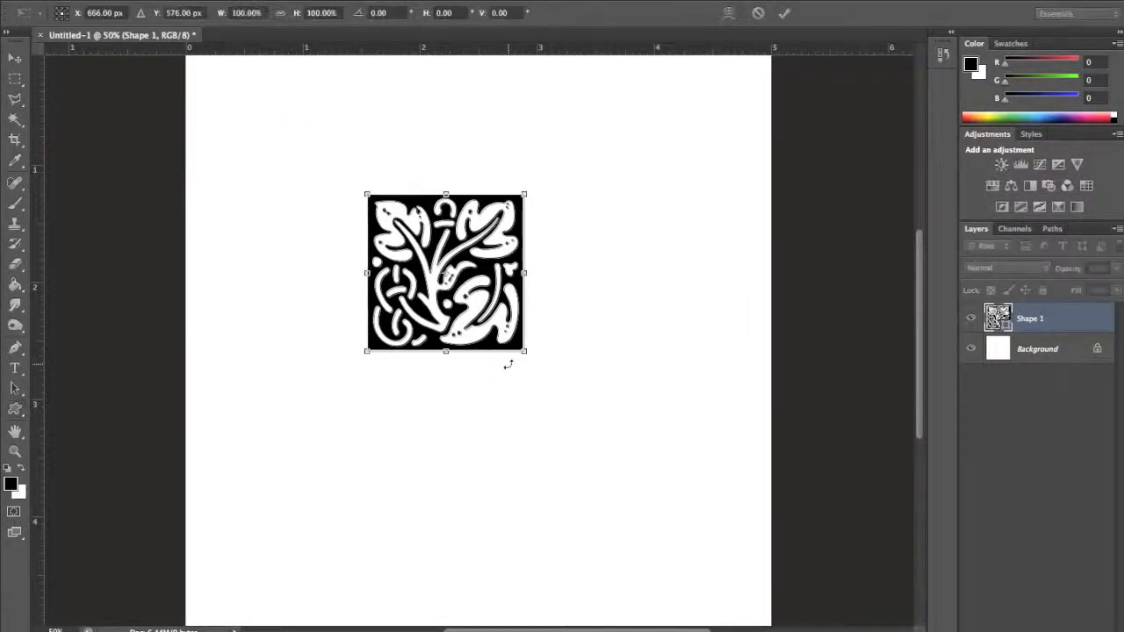
pyautogui.moveTo(527, 352); pyautogui.dragTo(769, 584)
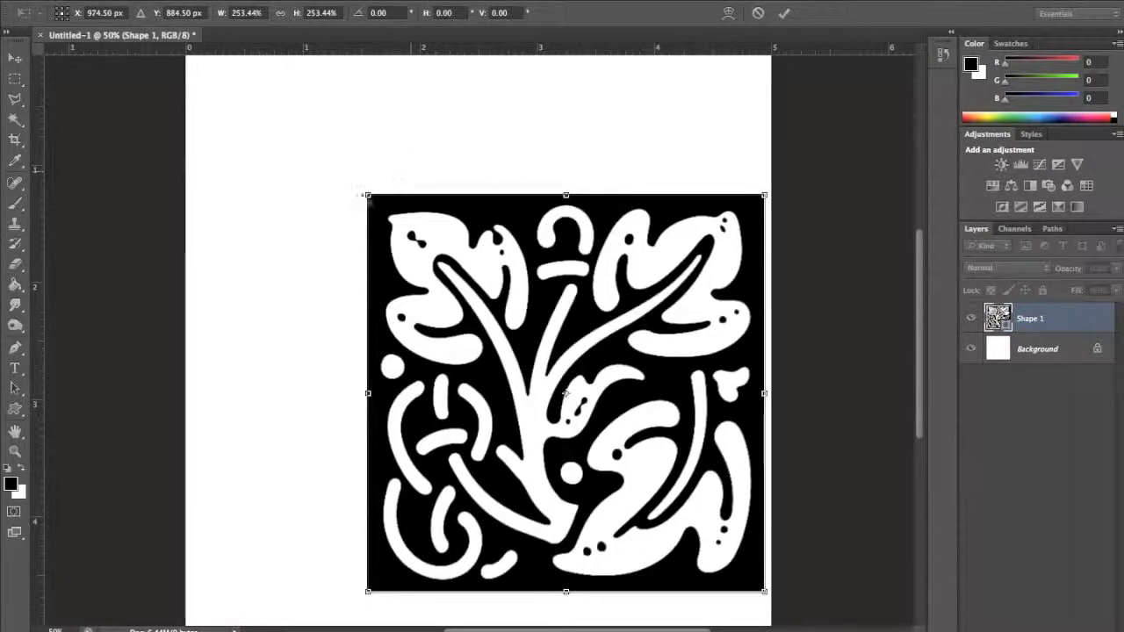
pyautogui.moveTo(365, 199); pyautogui.dragTo(200, 35)
pyautogui.moveTo(519, 246); pyautogui.dragTo(516, 261)
pyautogui.hotkey('ctrl', '=')
pyautogui.hotkey('ctrl', '=')
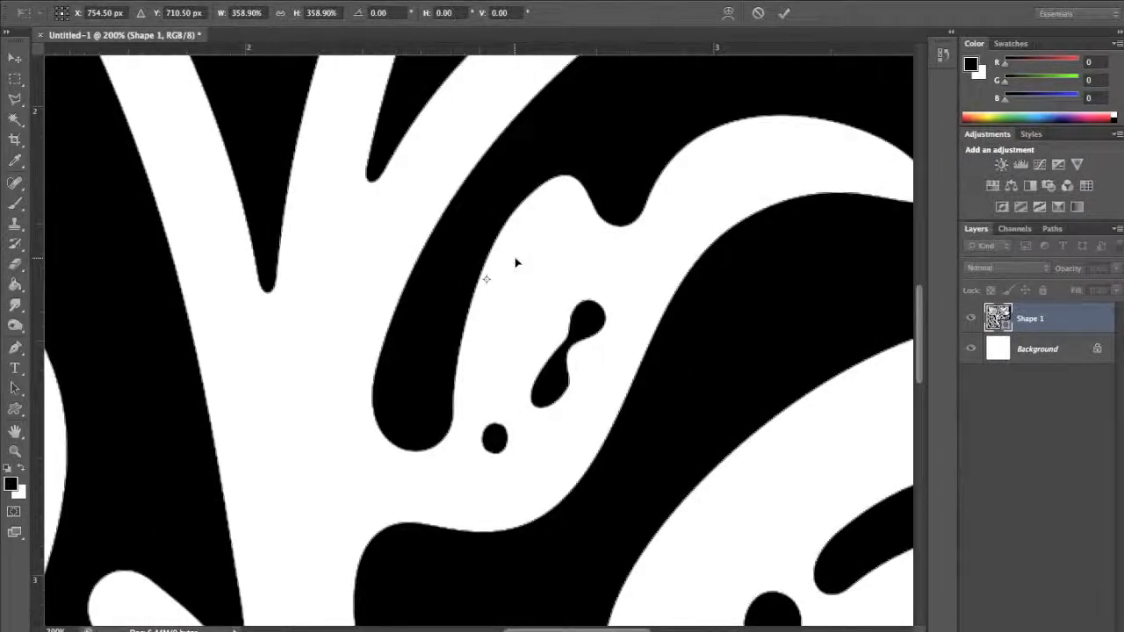
# - Enlarge the vector ornament to about 390% and centre it so that it covers the whole canvas
pyautogui.hotkey('ctrl', '-')
pyautogui.hotkey('ctrl', '-')
pyautogui.hotkey('ctrl', '-')
pyautogui.hotkey('ctrl', '-')
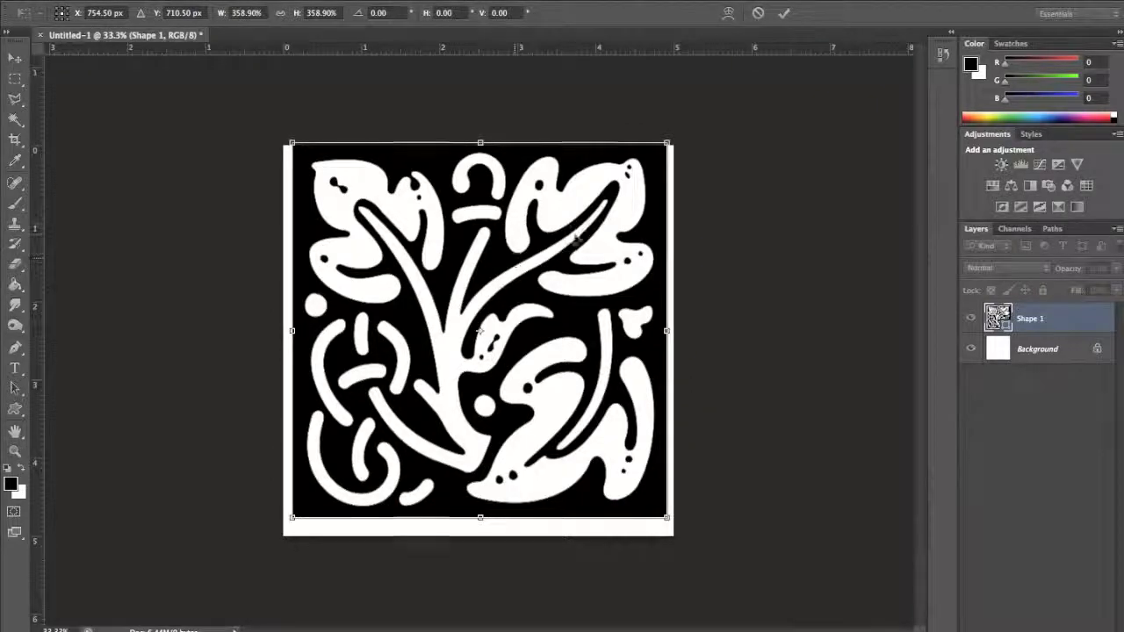
pyautogui.moveTo(667, 144); pyautogui.dragTo(680, 130)
pyautogui.moveTo(293, 519); pyautogui.dragTo(279, 542)
pyautogui.moveTo(427, 352); pyautogui.dragTo(436, 360)
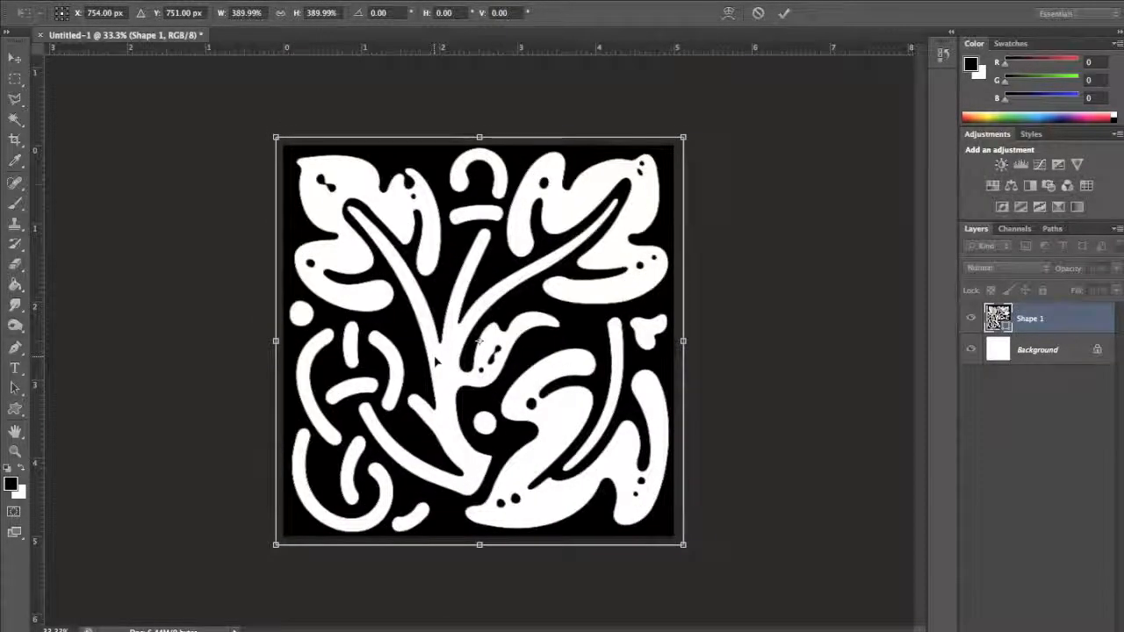
pyautogui.press('Return')
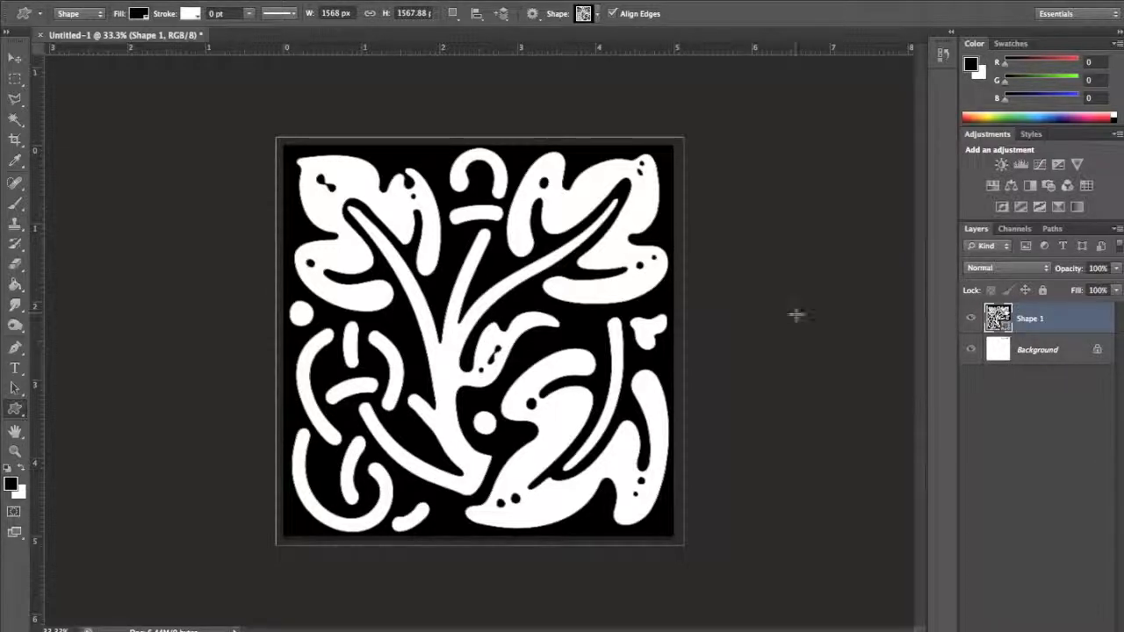
# - Lower the opacity of the Shape 1 ornament layer to 23%
pyautogui.hotkey('ctrl', '+')
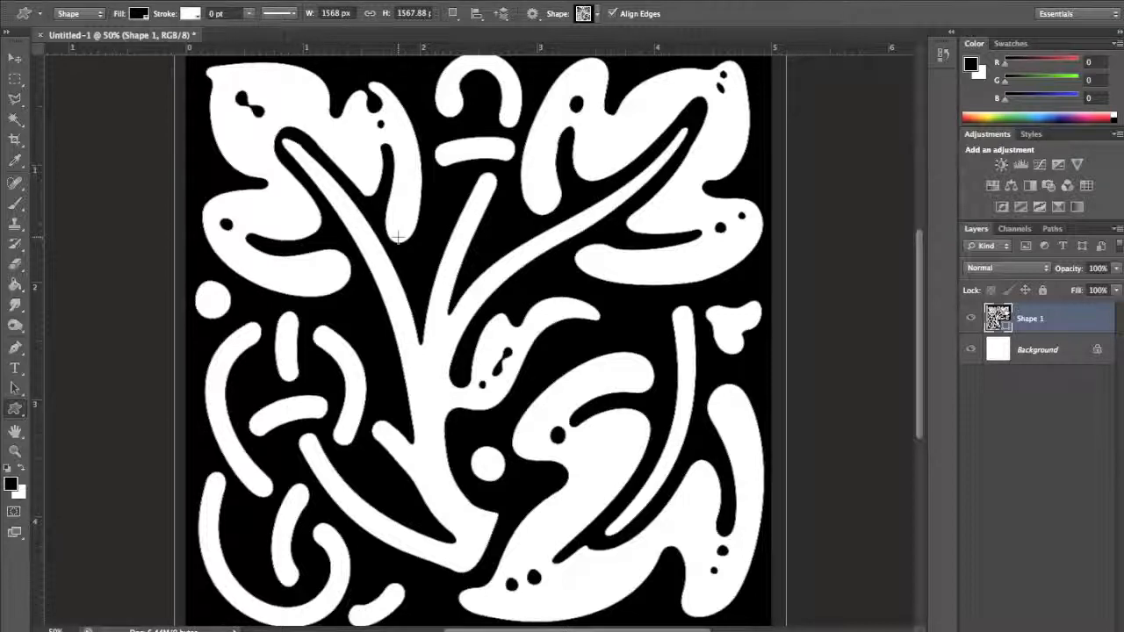
pyautogui.hotkey('ctrl', '-')
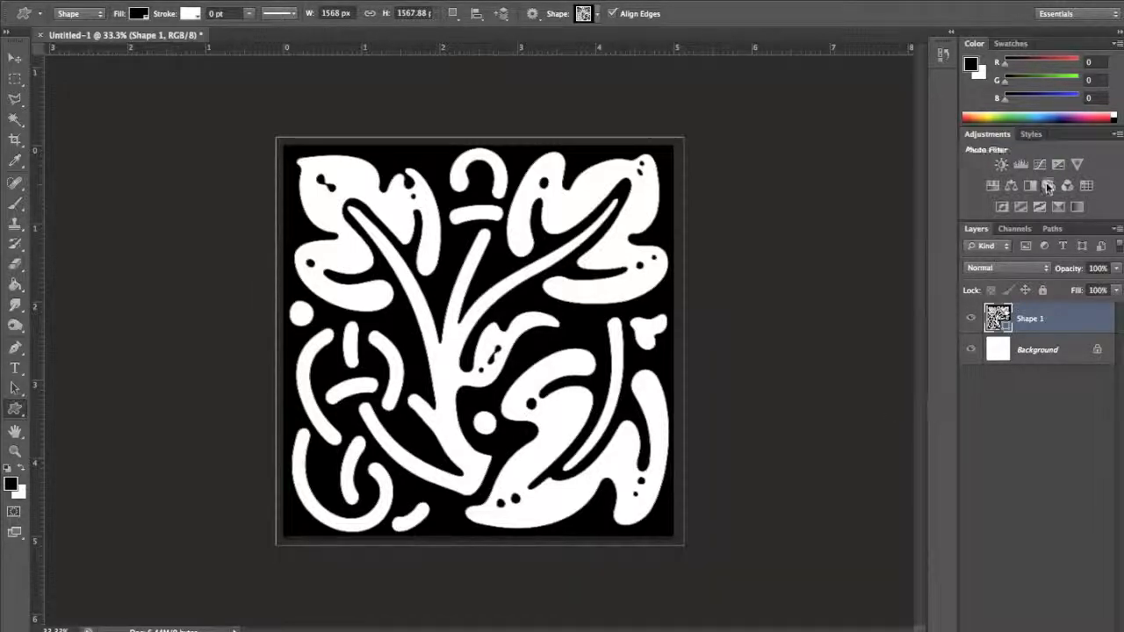
pyautogui.click(1118, 269)
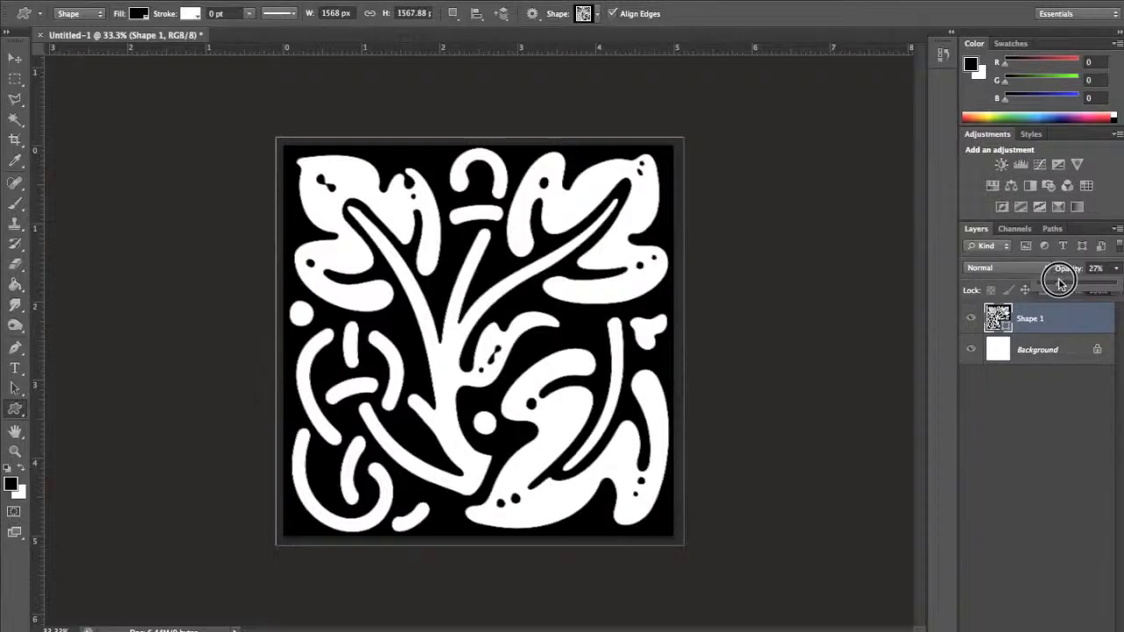
pyautogui.click(1058, 285)
pyautogui.moveTo(1059, 283); pyautogui.dragTo(1056, 283)
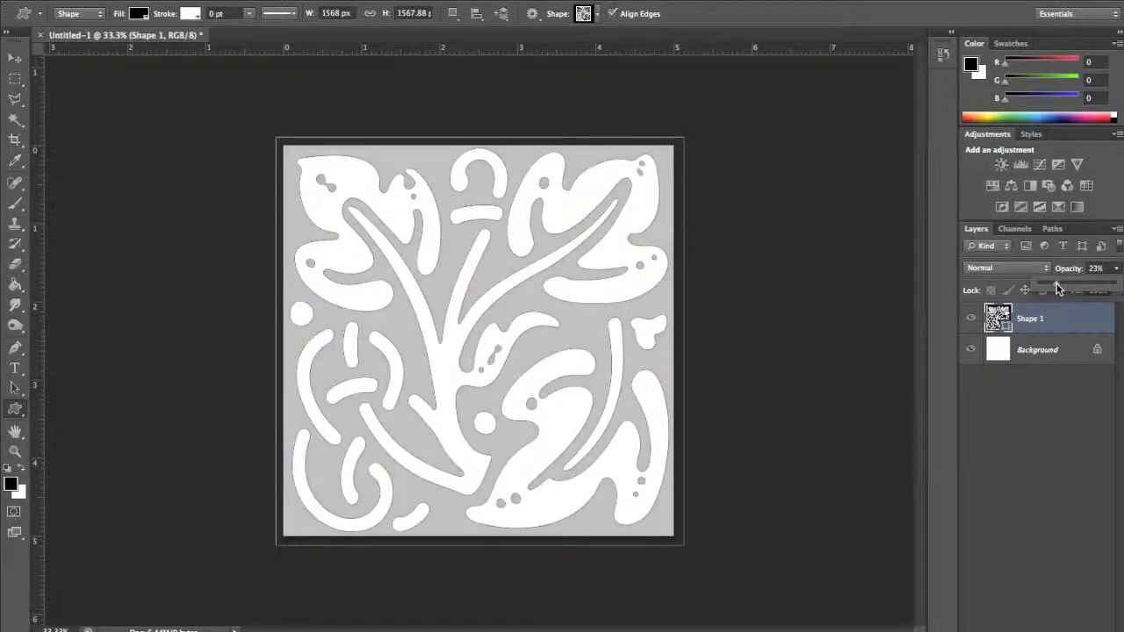
# - Add a new layer and draw the twelve-petal flower custom shape in Shape mode, about 897 px square, near the middle of the canvas
pyautogui.click(1092, 628)
pyautogui.click(1092, 626)
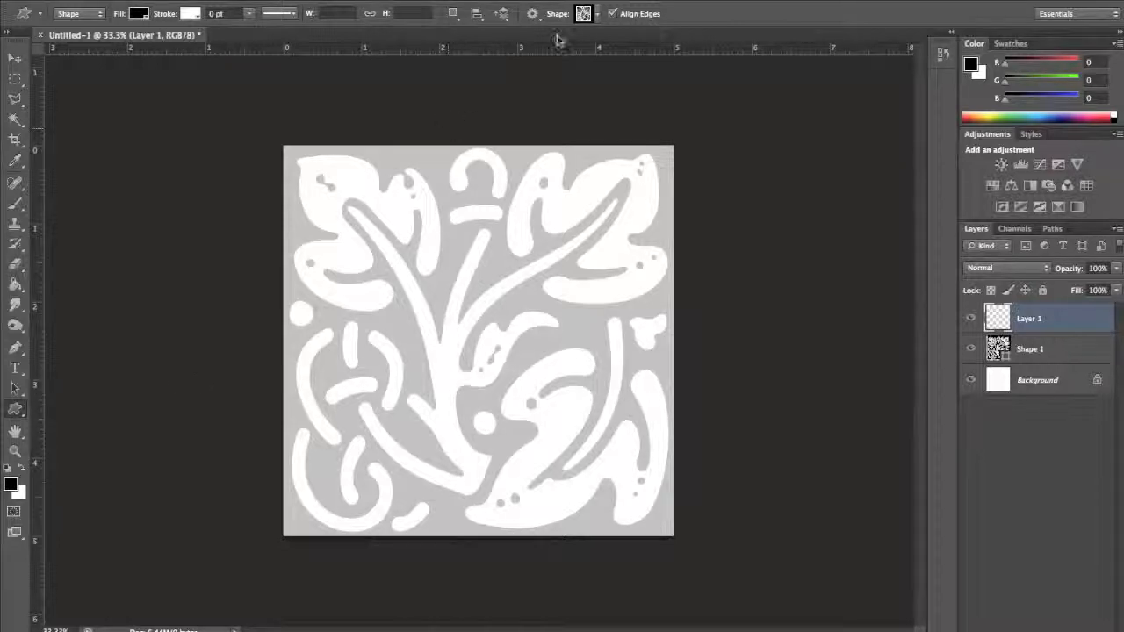
pyautogui.click(598, 14)
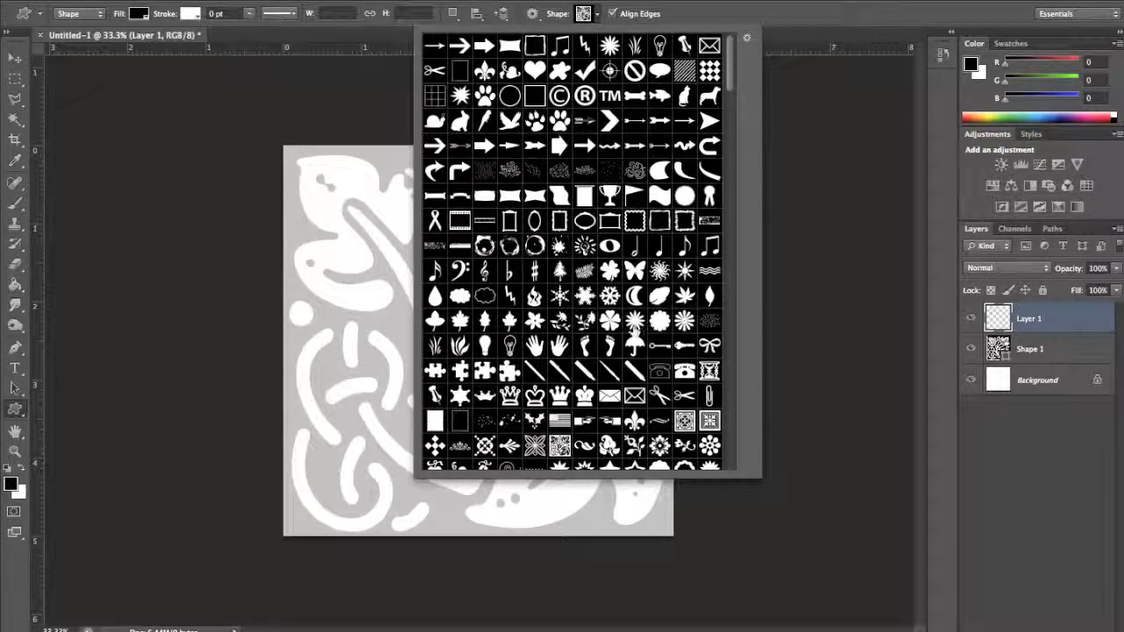
pyautogui.click(634, 325)
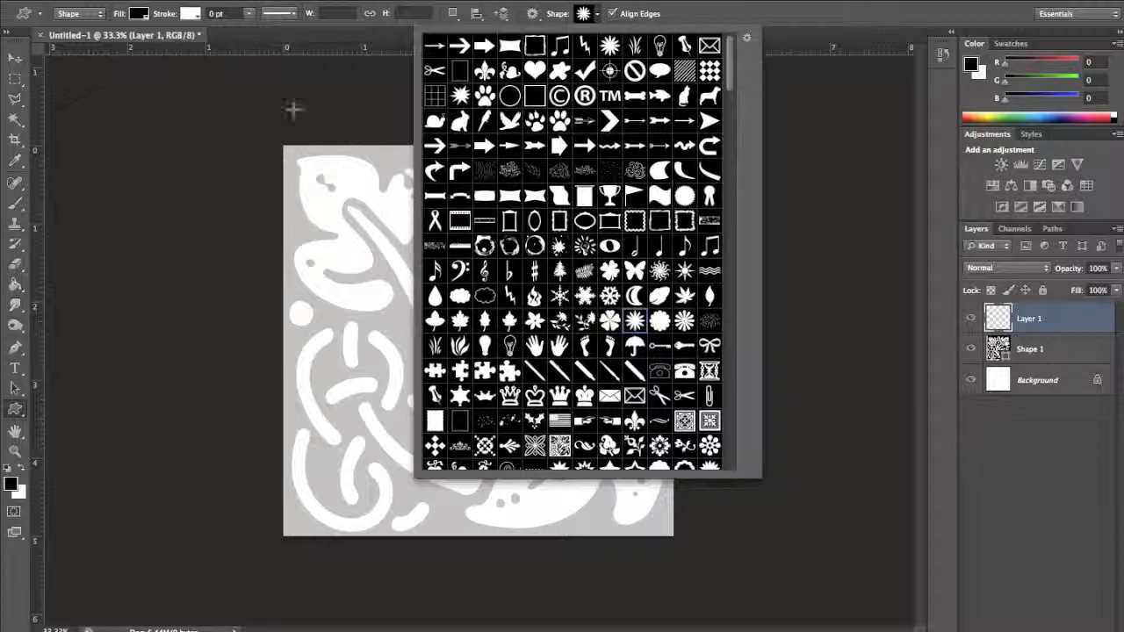
pyautogui.click(70, 13)
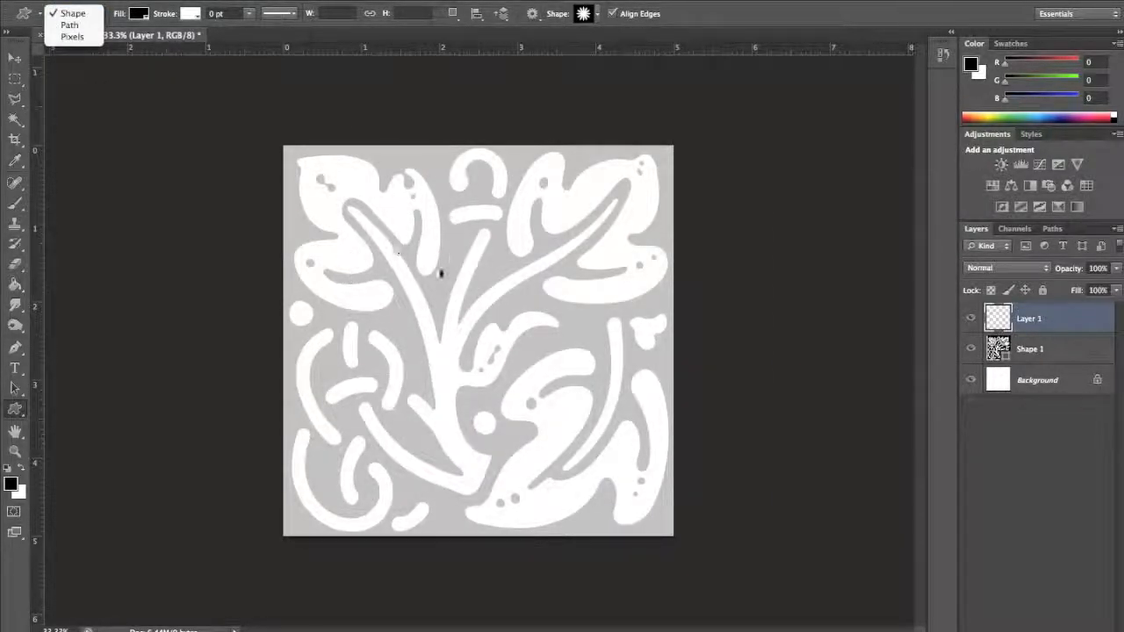
pyautogui.click(404, 251)
pyautogui.moveTo(372, 230); pyautogui.dragTo(607, 463)
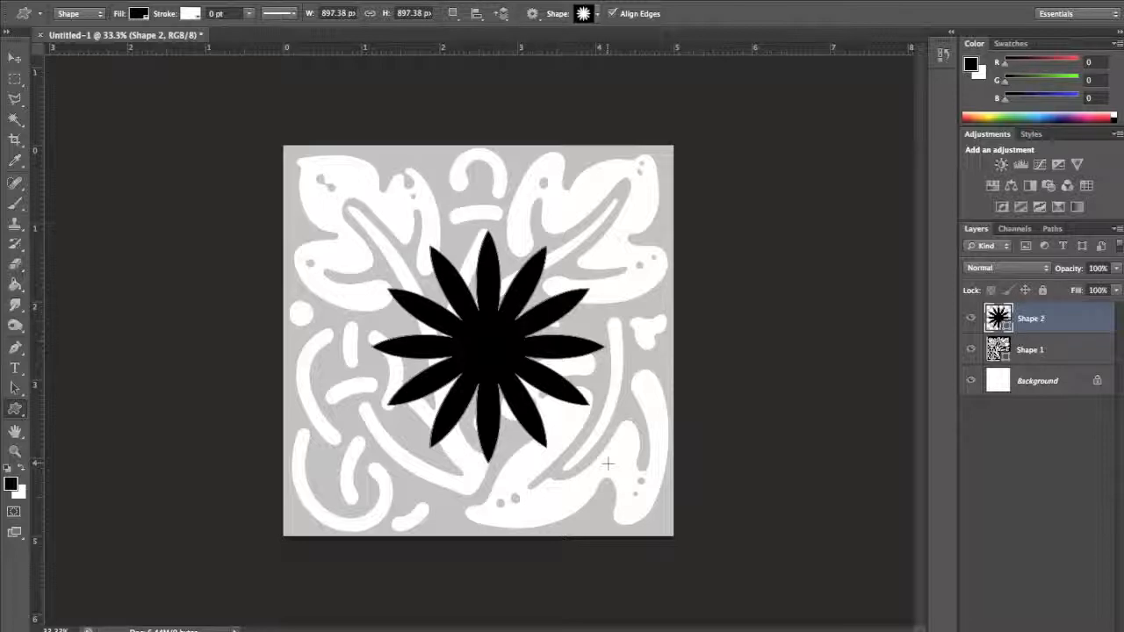
# - Nudge the flower slightly and use Direct Selection to stretch its upper-right, lower-left, upper-left and lower-right petal tips out towards the canvas edges
pyautogui.press('a')
pyautogui.moveTo(488, 348); pyautogui.dragTo(507, 330)
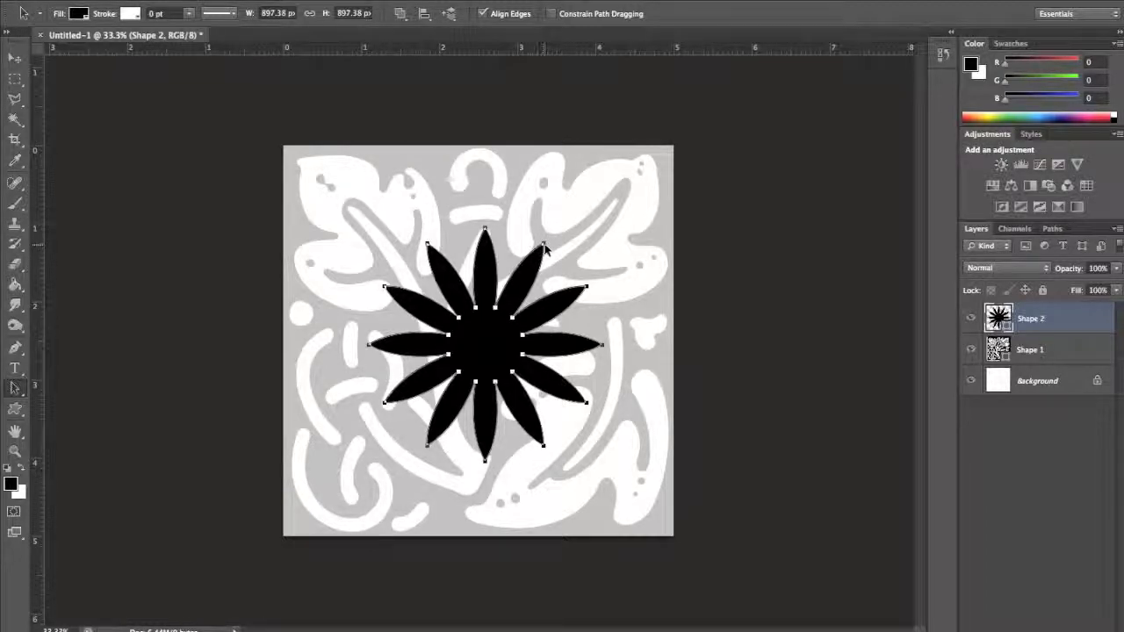
pyautogui.moveTo(543, 249)
pyautogui.mouseDown()
pyautogui.moveTo(557, 208)
pyautogui.moveTo(550, 251)
pyautogui.moveTo(542, 243)
pyautogui.mouseUp()
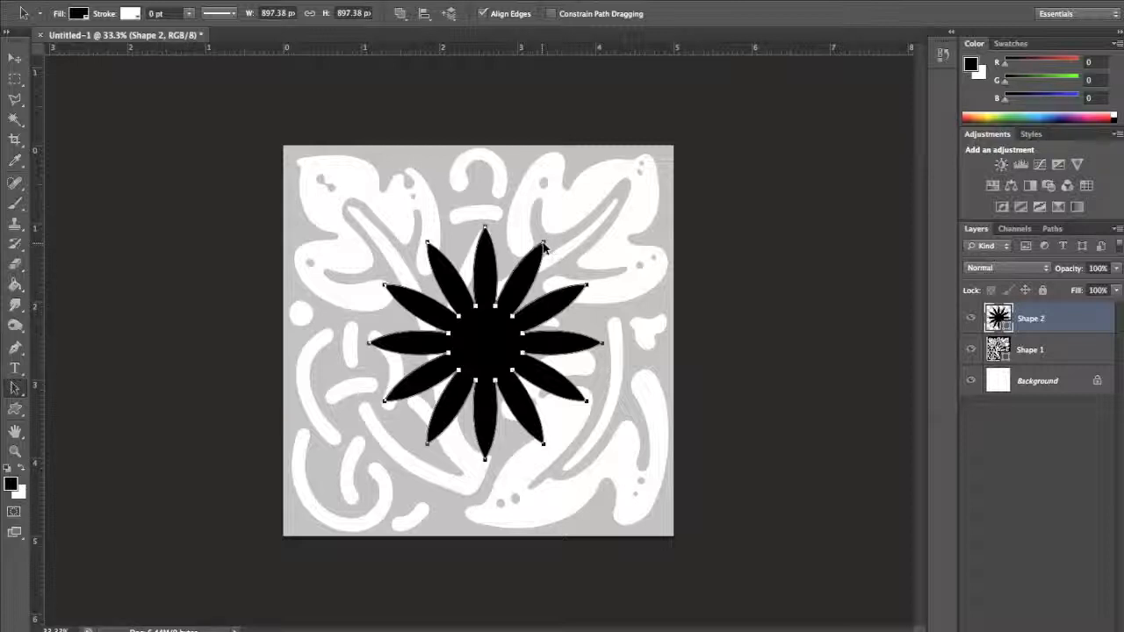
pyautogui.moveTo(545, 244); pyautogui.dragTo(584, 172)
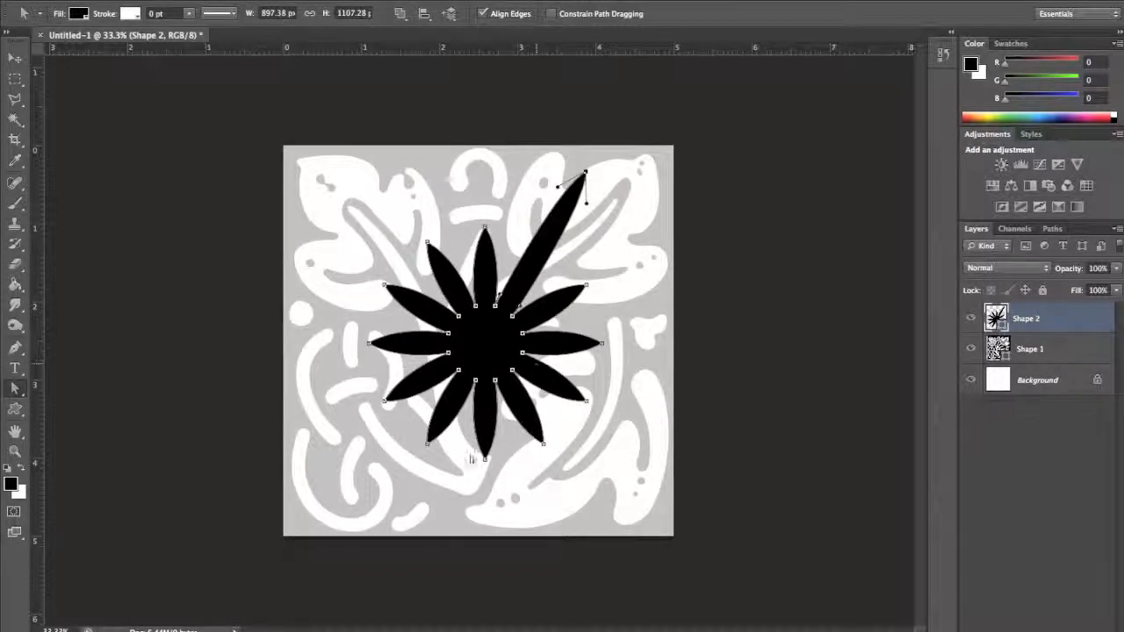
pyautogui.moveTo(429, 444); pyautogui.dragTo(371, 522)
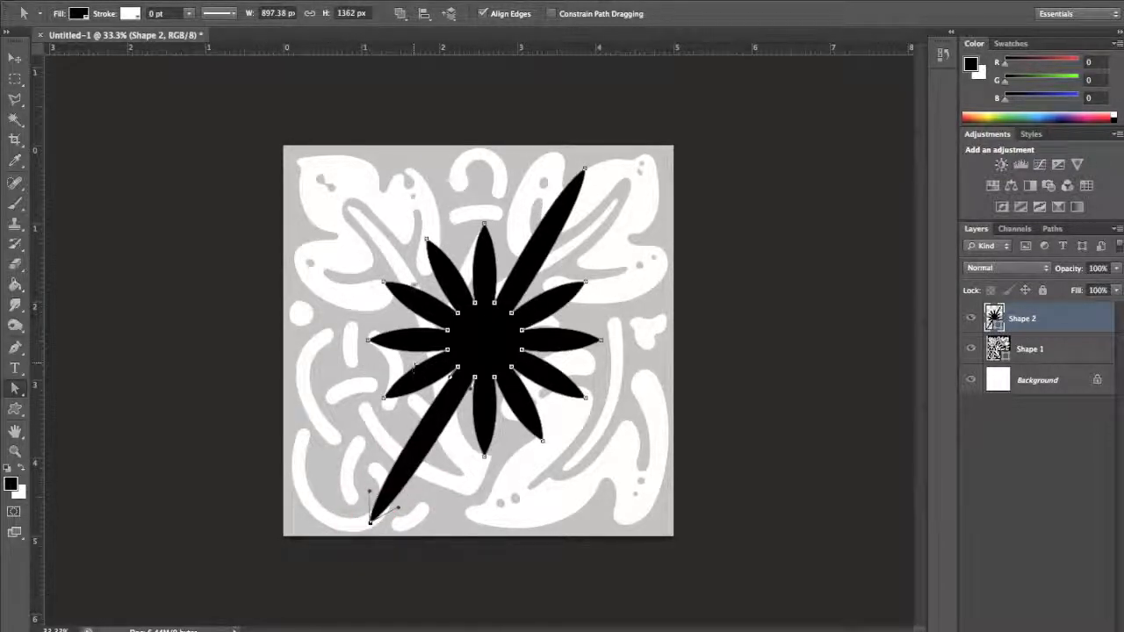
pyautogui.click(385, 283)
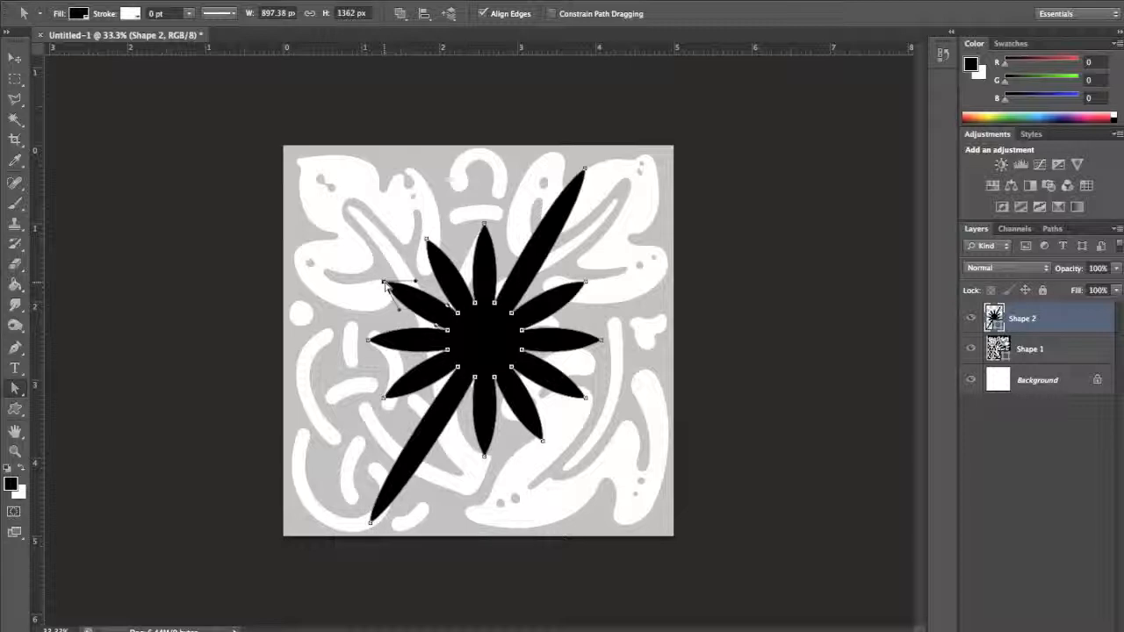
pyautogui.moveTo(385, 283); pyautogui.dragTo(289, 232)
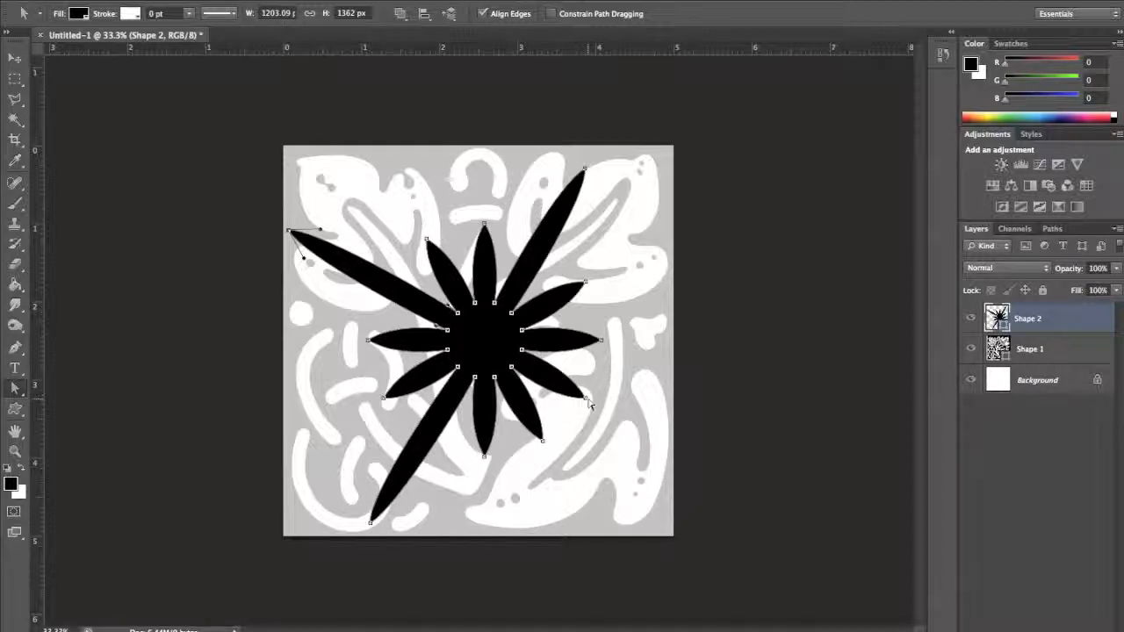
pyautogui.moveTo(587, 398); pyautogui.dragTo(675, 453)
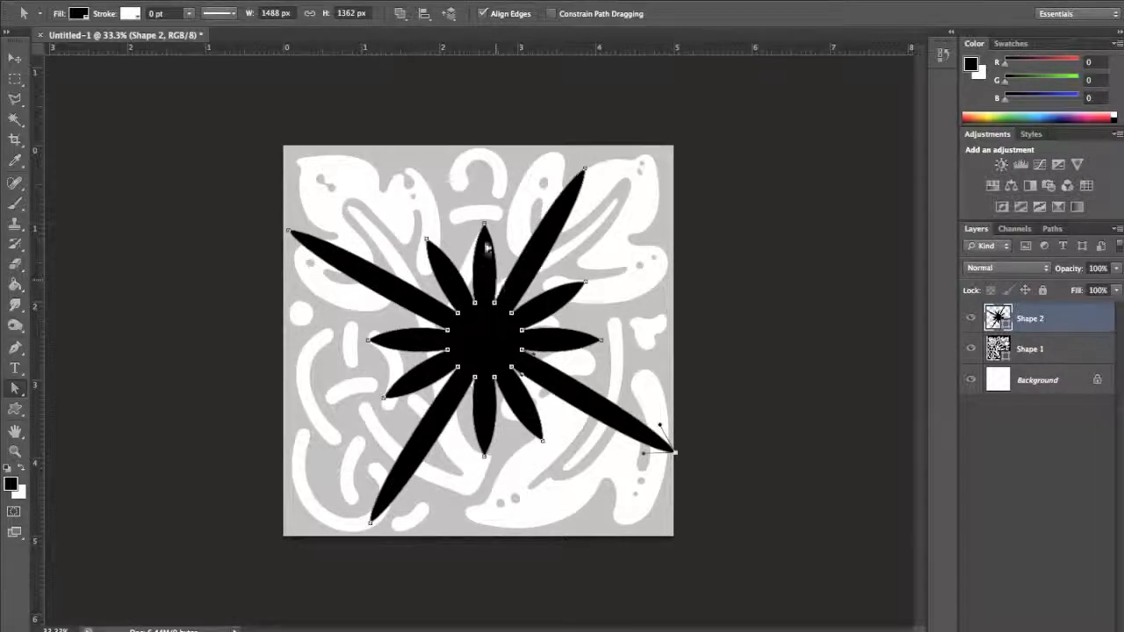
# - Stretch the tips of the flower's remaining eight short petals outward to uneven lengths, starting with the topmost one
pyautogui.moveTo(484, 226); pyautogui.dragTo(483, 172)
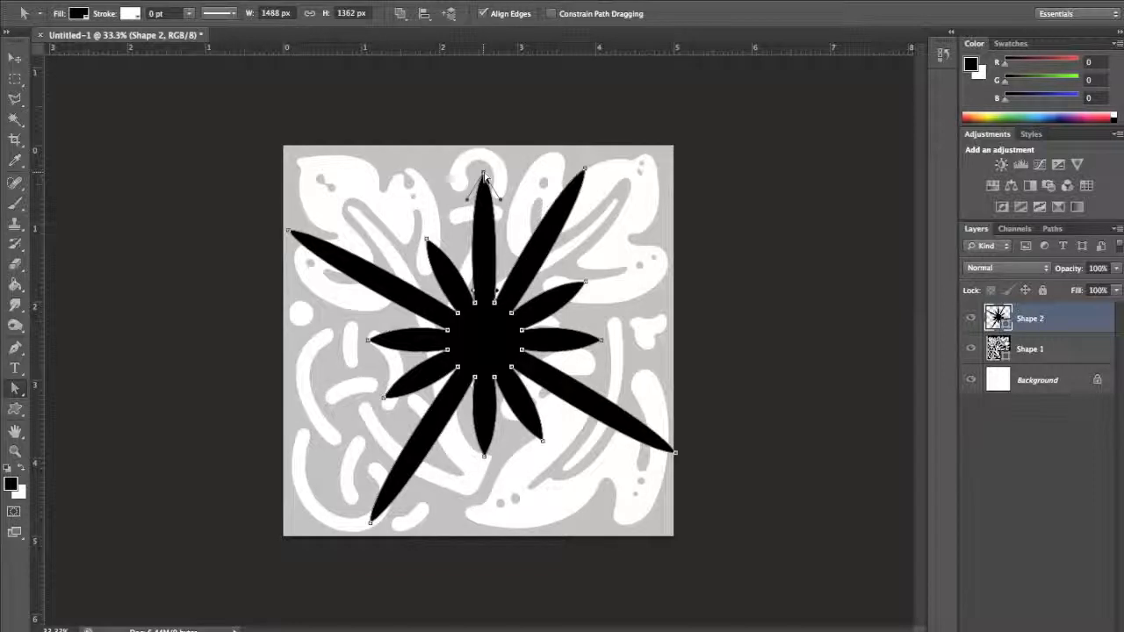
pyautogui.moveTo(587, 283); pyautogui.dragTo(623, 265)
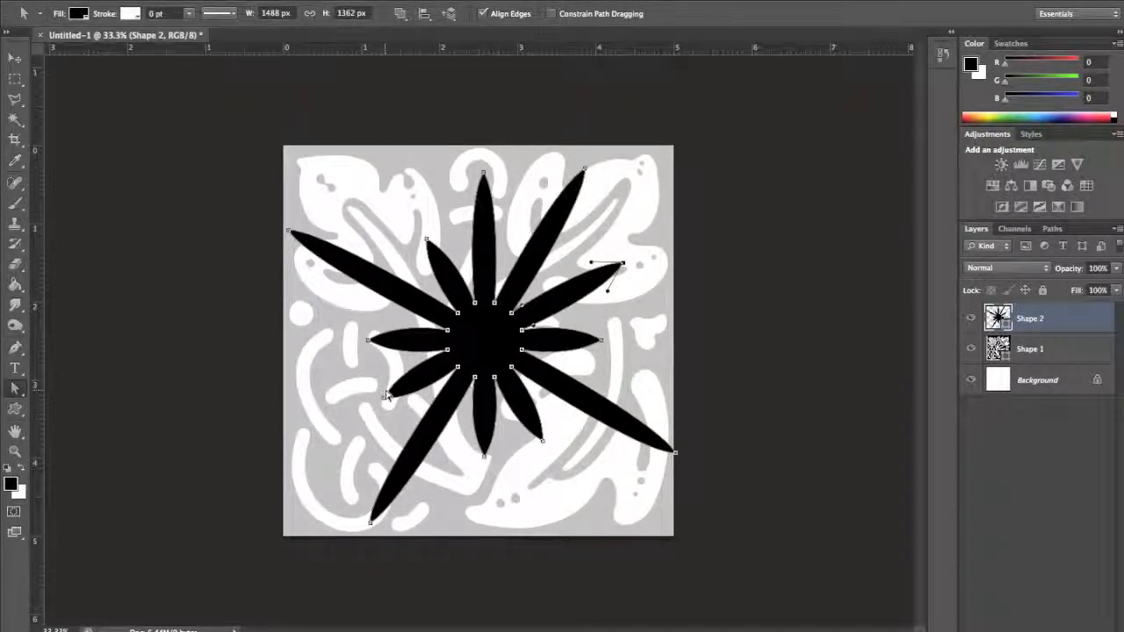
pyautogui.moveTo(387, 394); pyautogui.dragTo(331, 421)
pyautogui.moveTo(485, 455); pyautogui.dragTo(488, 525)
pyautogui.moveTo(601, 340); pyautogui.dragTo(640, 342)
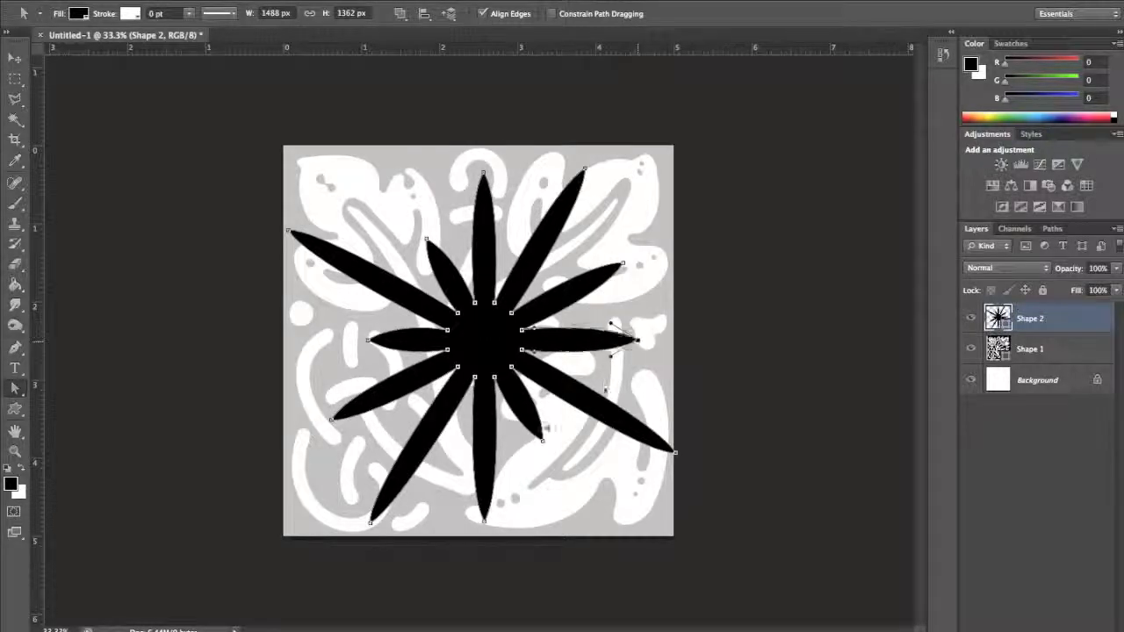
pyautogui.moveTo(543, 442); pyautogui.dragTo(559, 475)
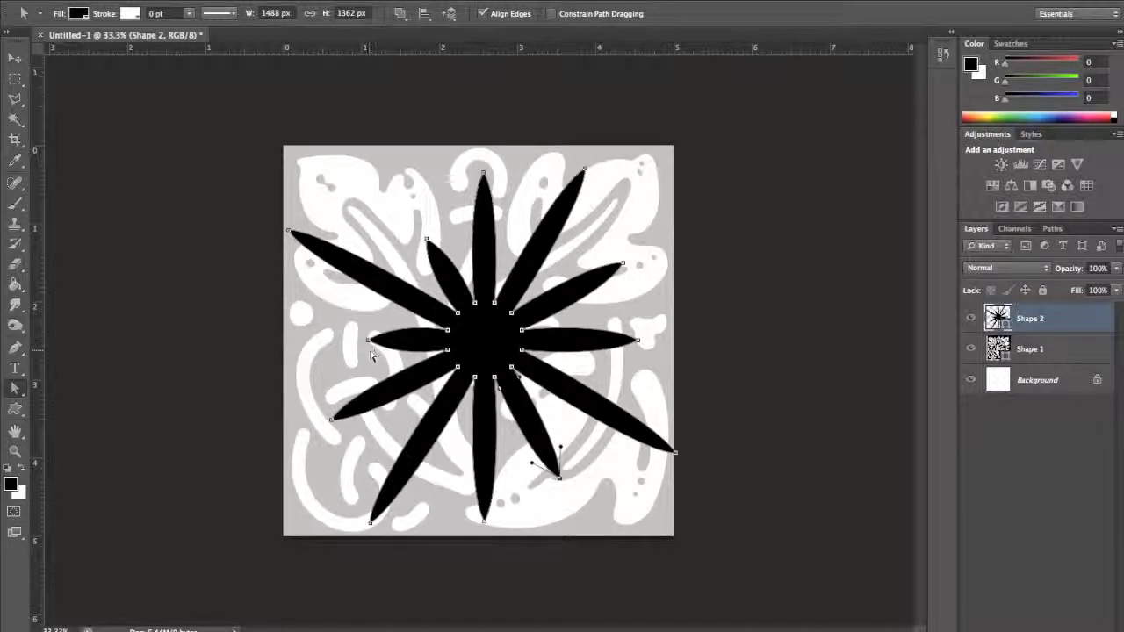
pyautogui.moveTo(366, 341); pyautogui.dragTo(320, 338)
pyautogui.moveTo(427, 240); pyautogui.dragTo(410, 203)
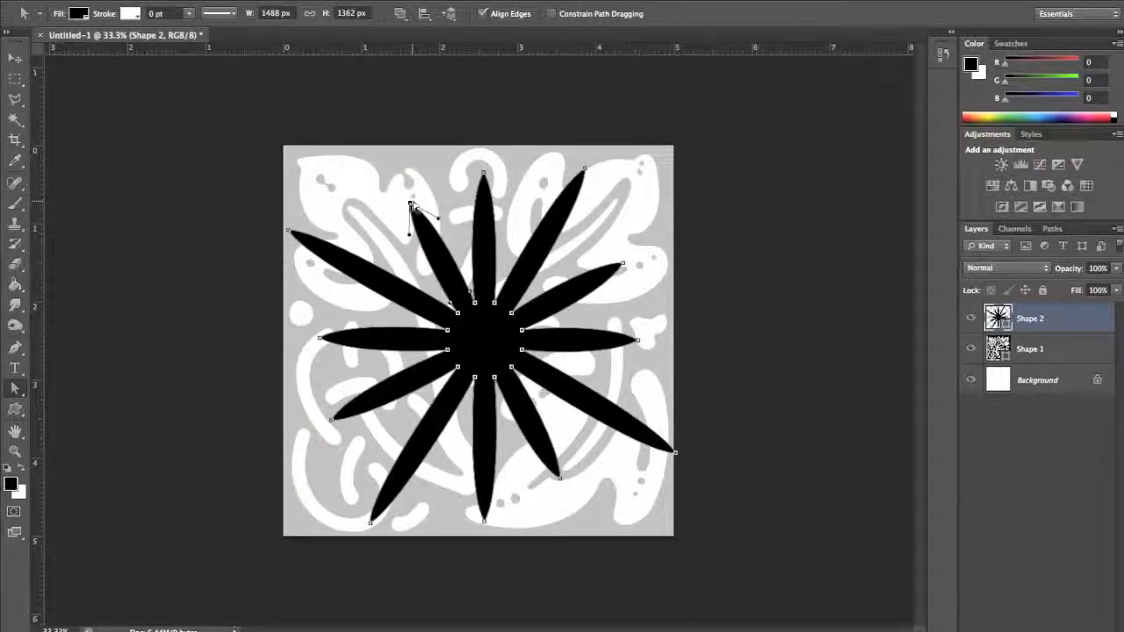
# - Define the reshaped flower as a custom shape named weirdflower
pyautogui.rightClick(458, 313)
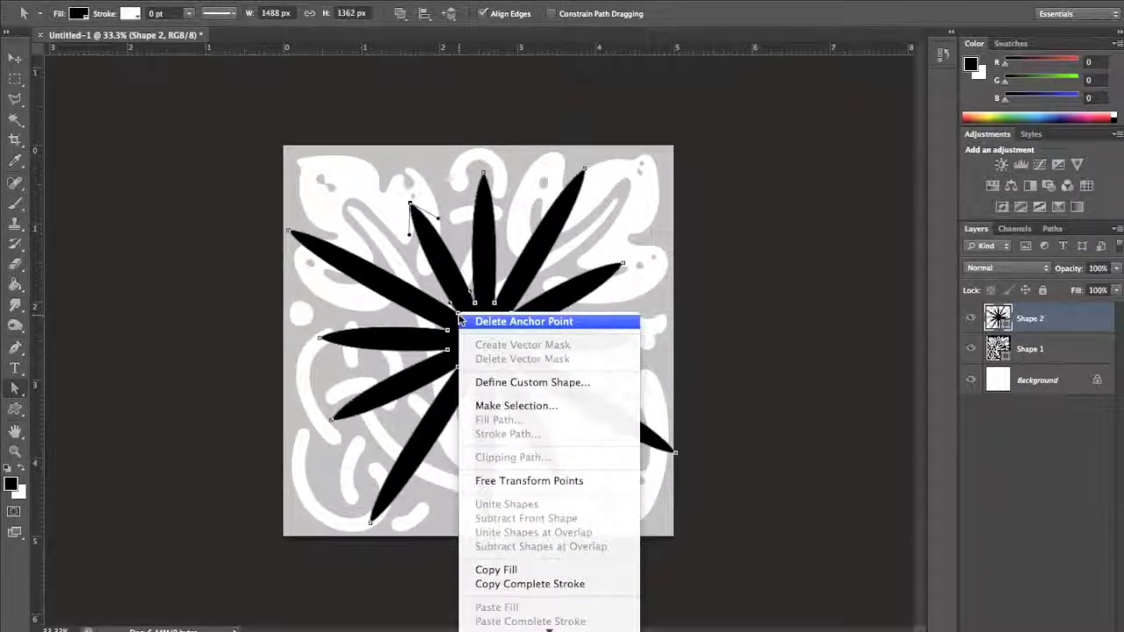
pyautogui.click(500, 382)
pyautogui.write('stirdflower')
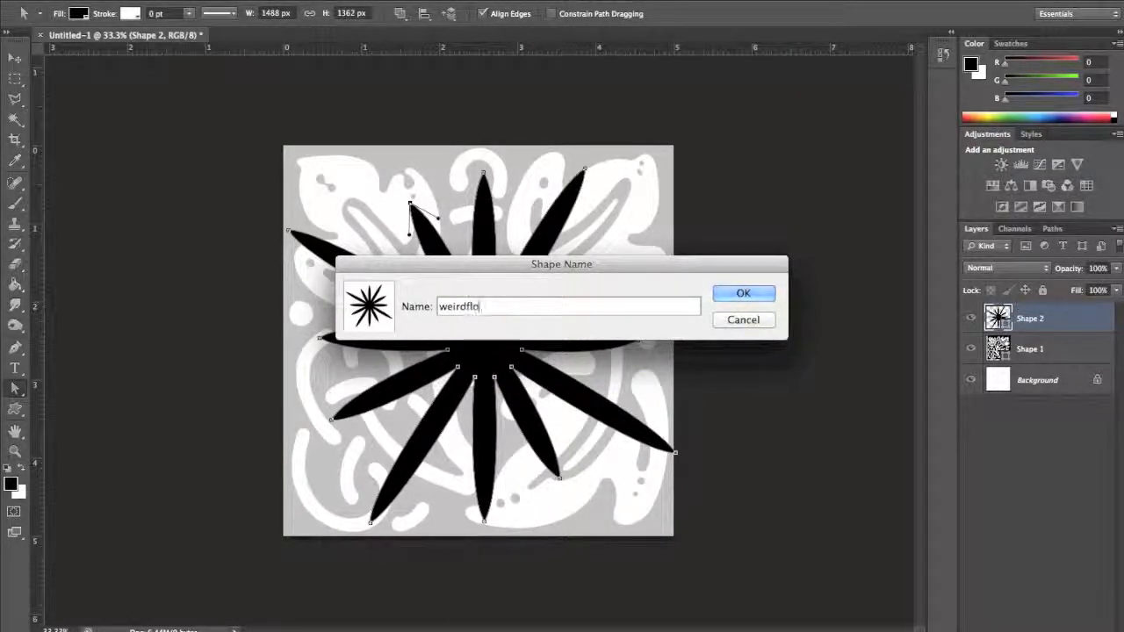
pyautogui.click(747, 295)
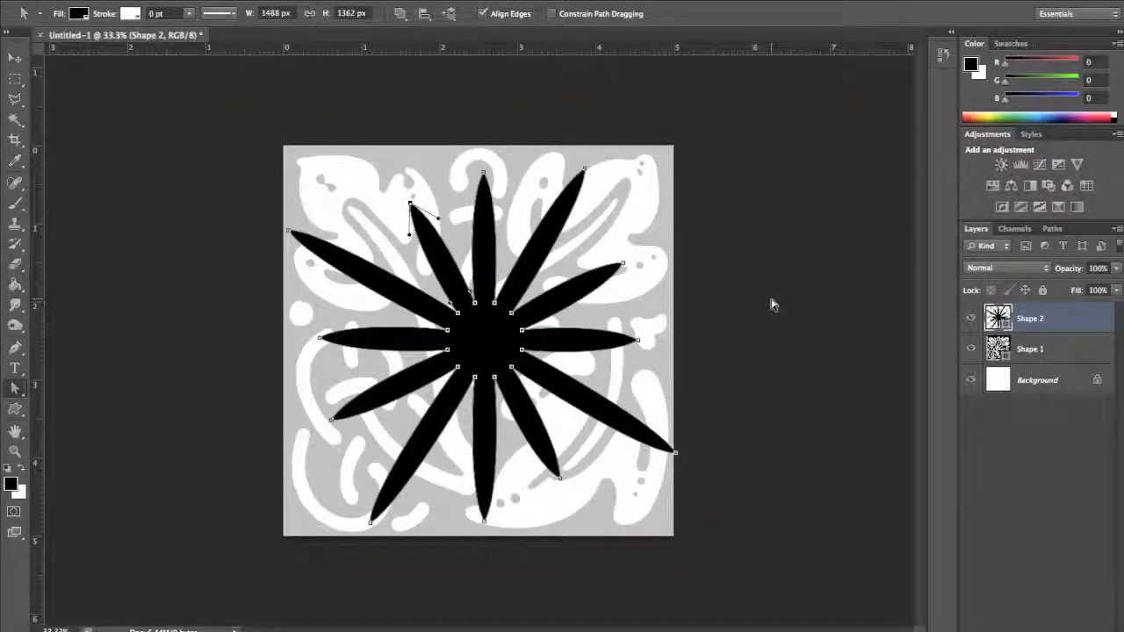
# - Lower the opacity of the Shape 2 flower layer to 53% and add a new layer above it
pyautogui.click(1117, 269)
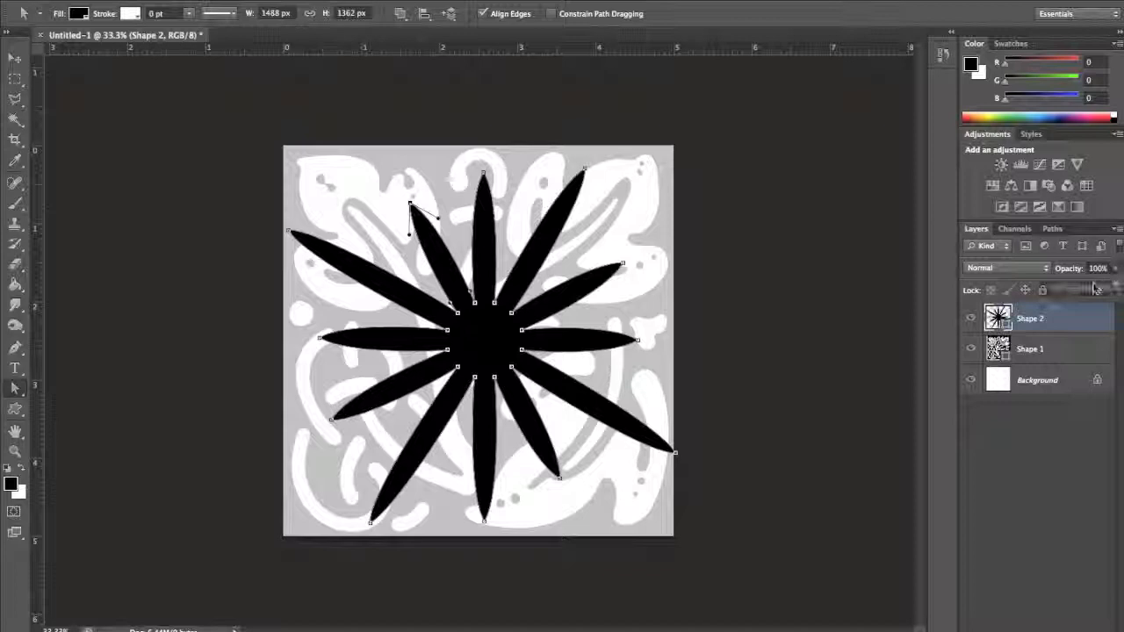
pyautogui.moveTo(1114, 283)
pyautogui.mouseDown()
pyautogui.moveTo(1070, 290)
pyautogui.moveTo(1096, 294)
pyautogui.mouseUp()
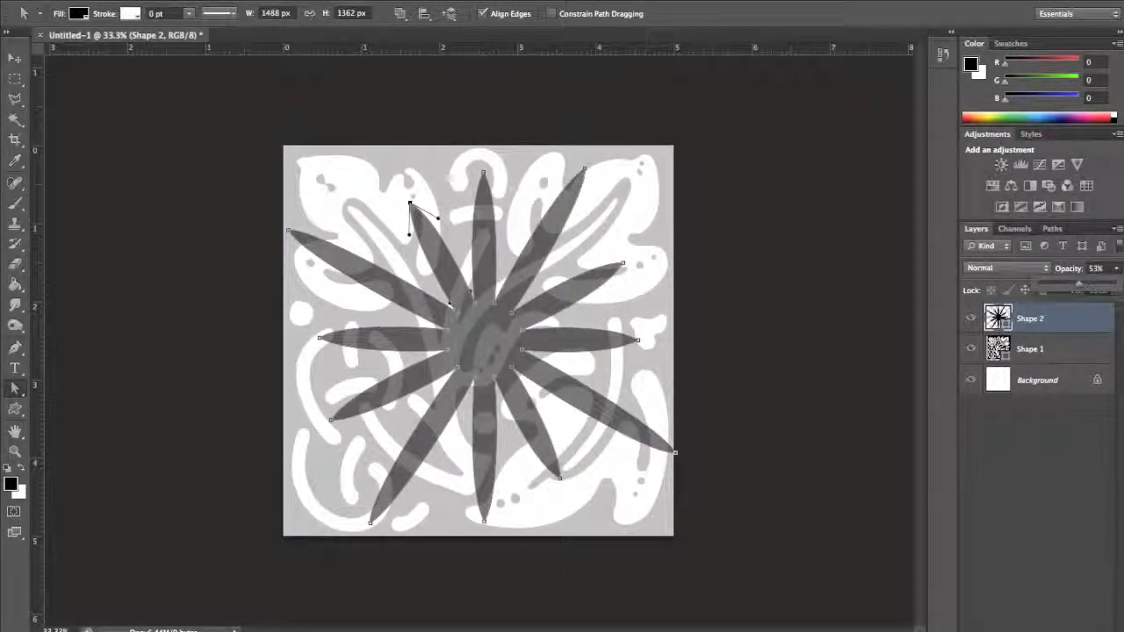
pyautogui.click(1086, 629)
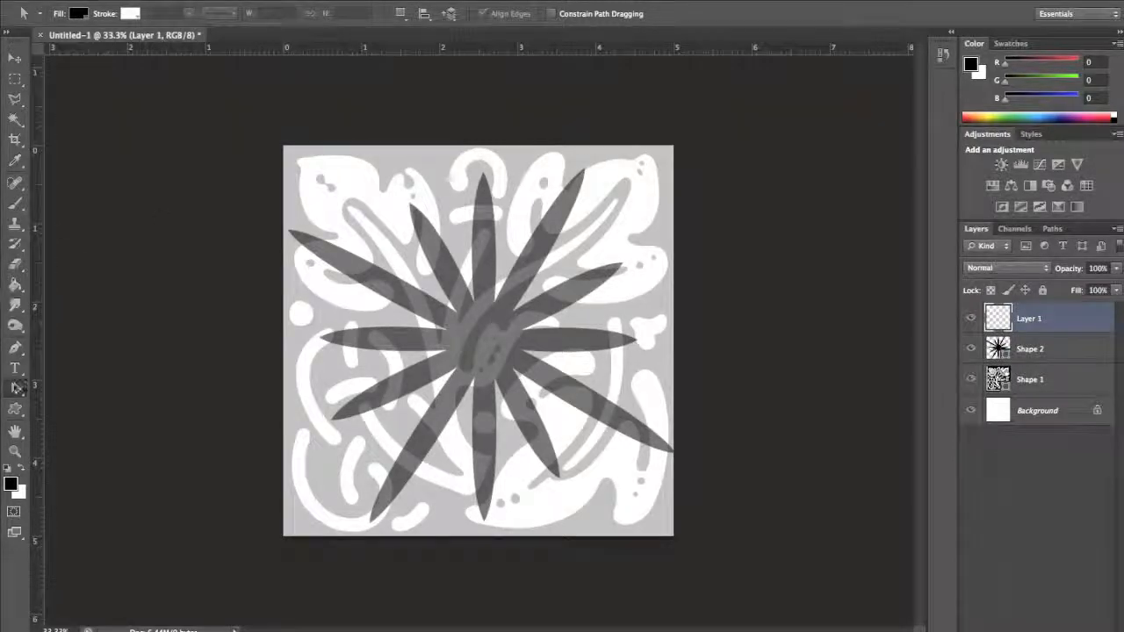
# - Choose the saved weirdflower custom shape and draw seven small flowers of varying sizes and proportions scattered over the canvas
pyautogui.click(15, 408)
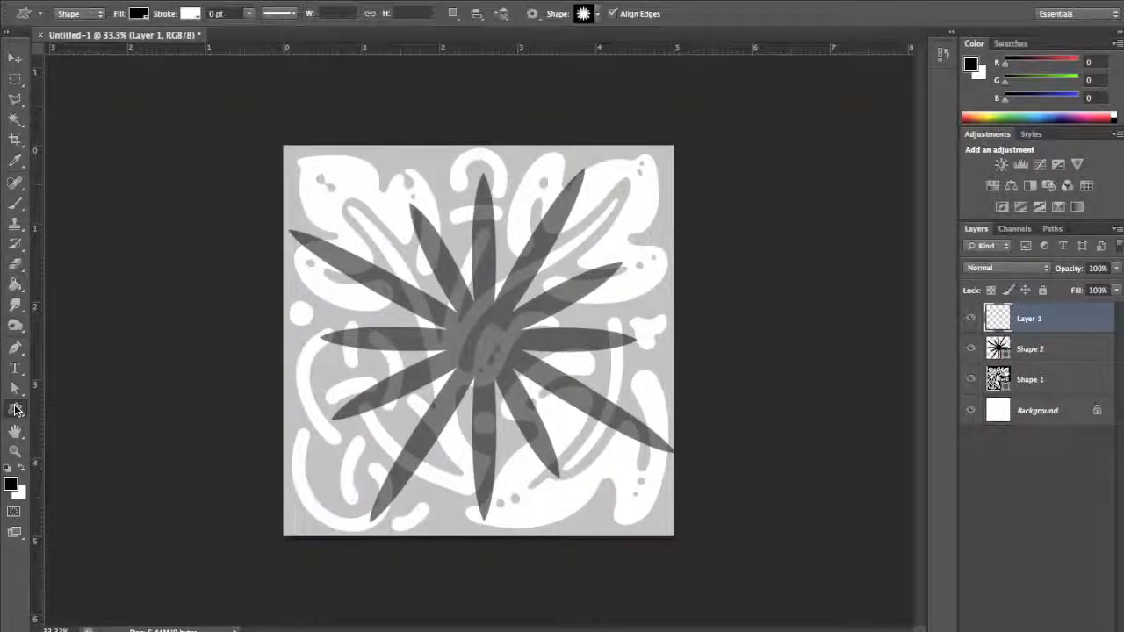
pyautogui.click(587, 15)
pyautogui.moveTo(732, 75); pyautogui.dragTo(728, 462)
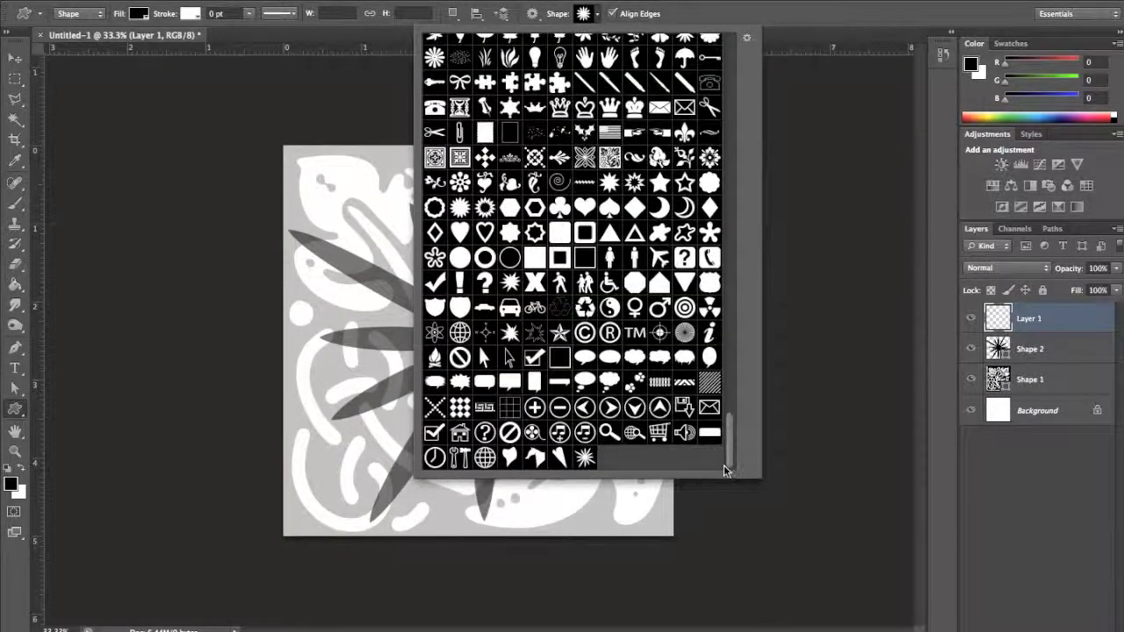
pyautogui.click(586, 457)
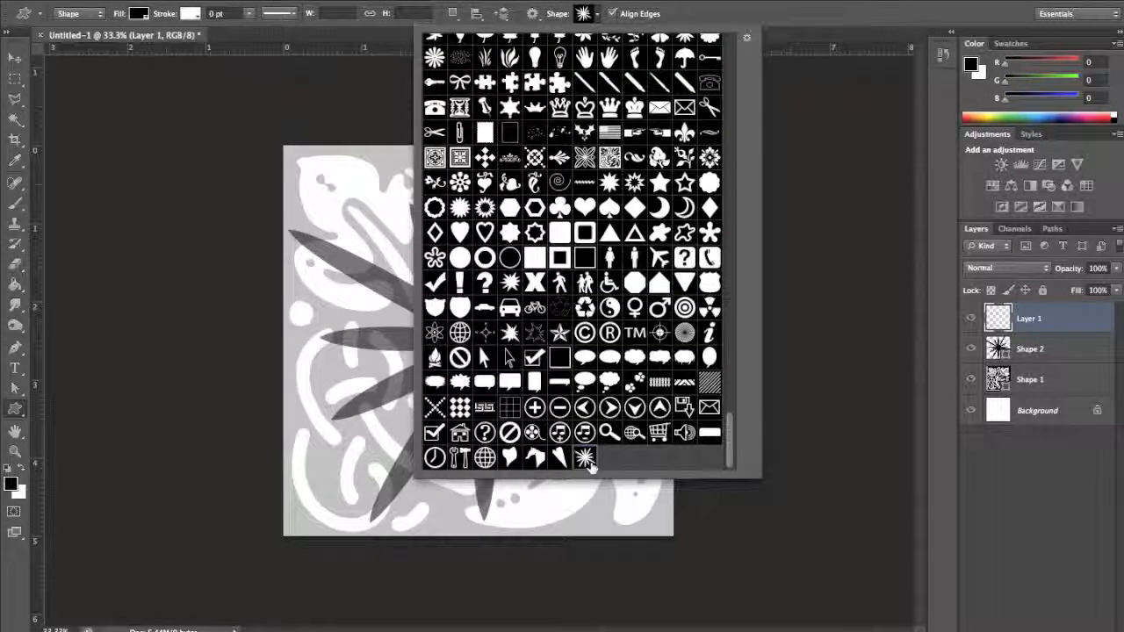
pyautogui.moveTo(344, 190); pyautogui.dragTo(486, 326)
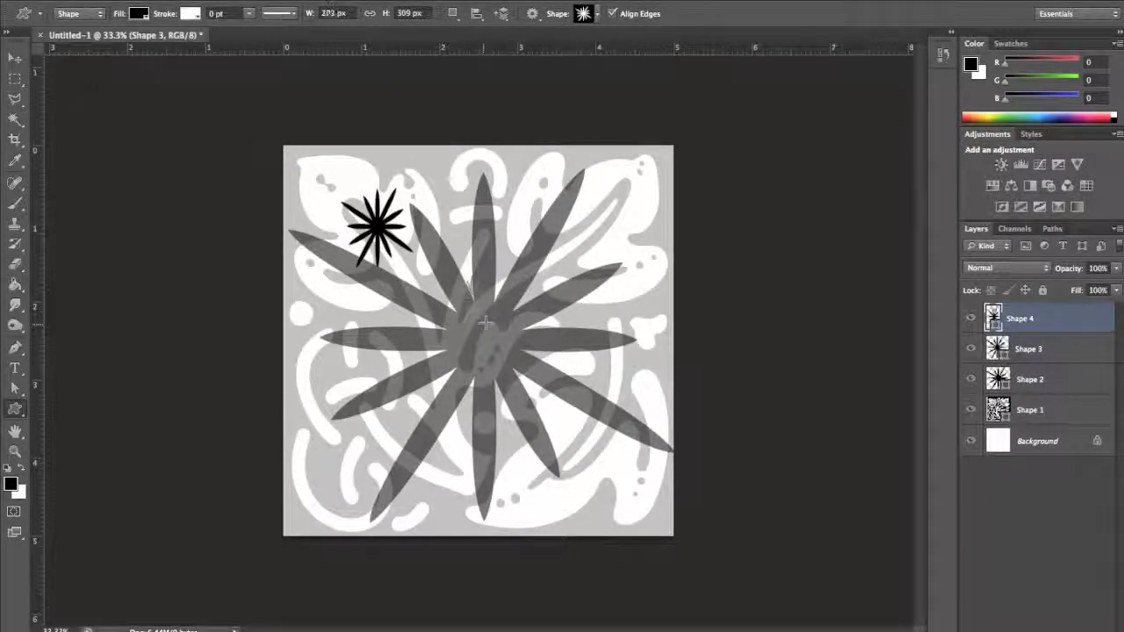
pyautogui.moveTo(579, 332); pyautogui.dragTo(650, 404)
pyautogui.moveTo(576, 475); pyautogui.dragTo(618, 513)
pyautogui.moveTo(379, 384); pyautogui.dragTo(409, 417)
pyautogui.moveTo(495, 436); pyautogui.dragTo(538, 466)
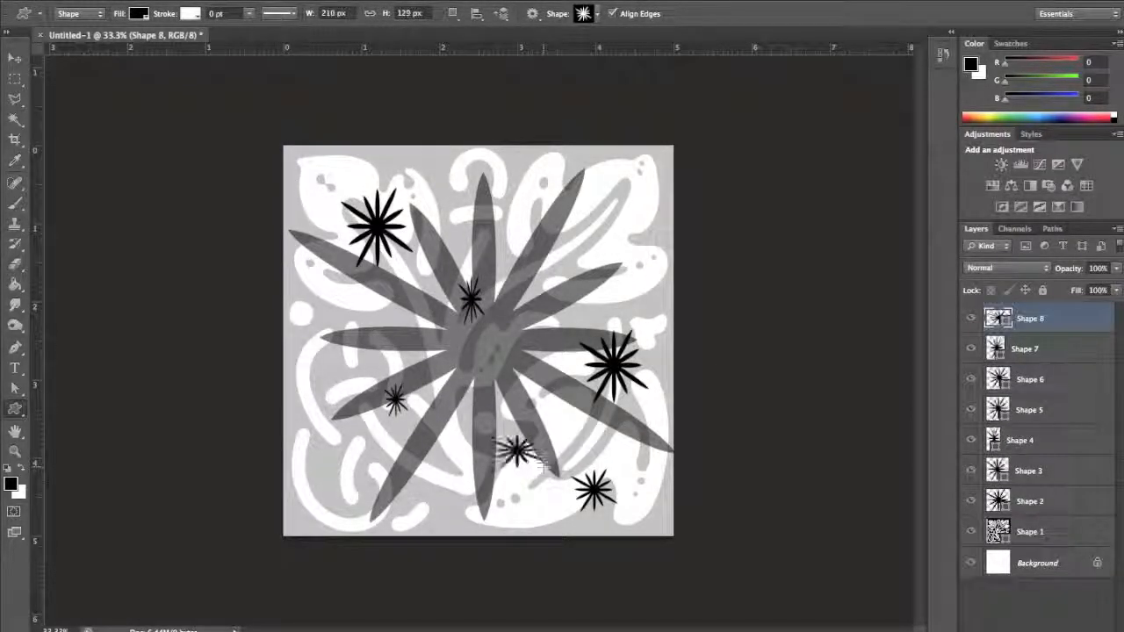
pyautogui.moveTo(478, 173); pyautogui.dragTo(546, 247)
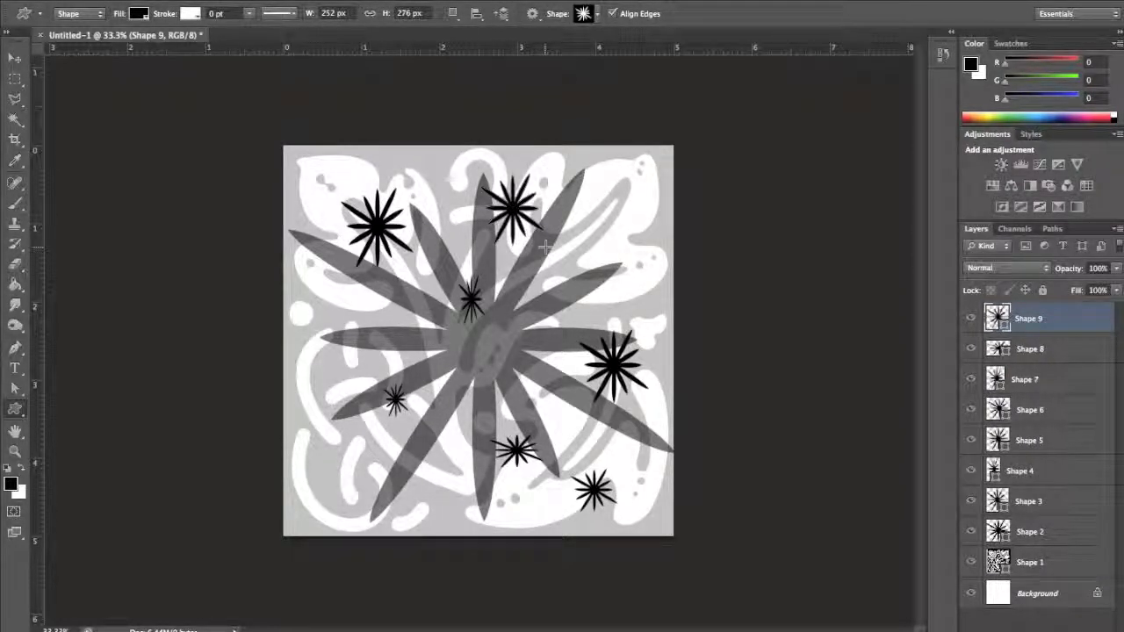
# - Delete the small flower layers Shape 3 to Shape 9 and add a new empty layer above Shape 2
pyautogui.keyDown('shift'); pyautogui.click(1074, 508); pyautogui.keyUp('shift')
pyautogui.press('Delete')
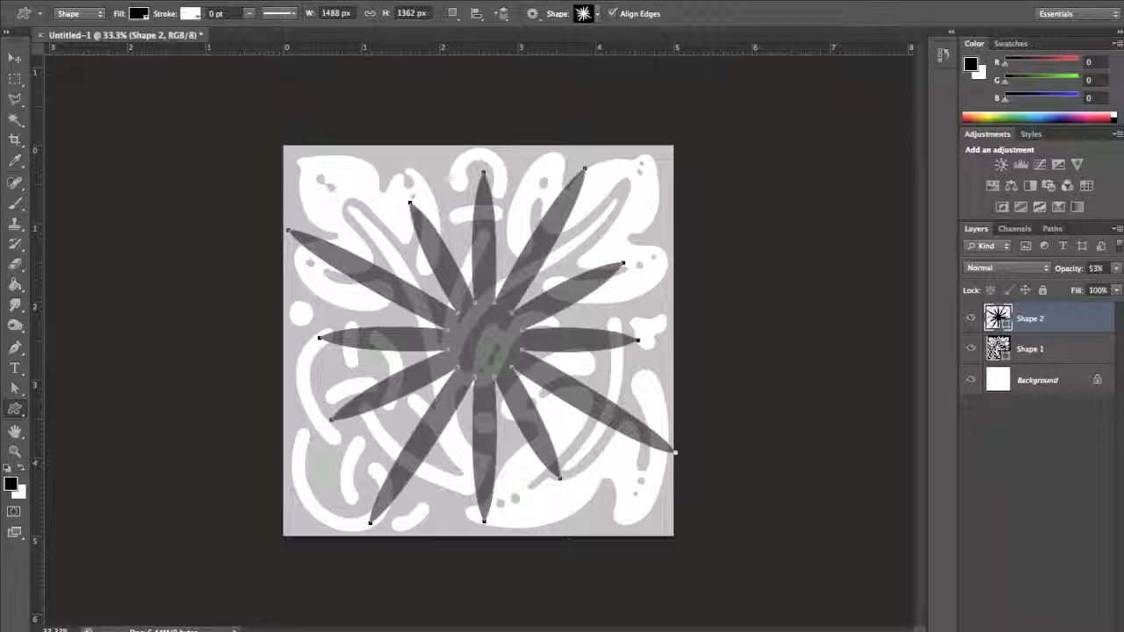
pyautogui.press('alt+shift+super+n')
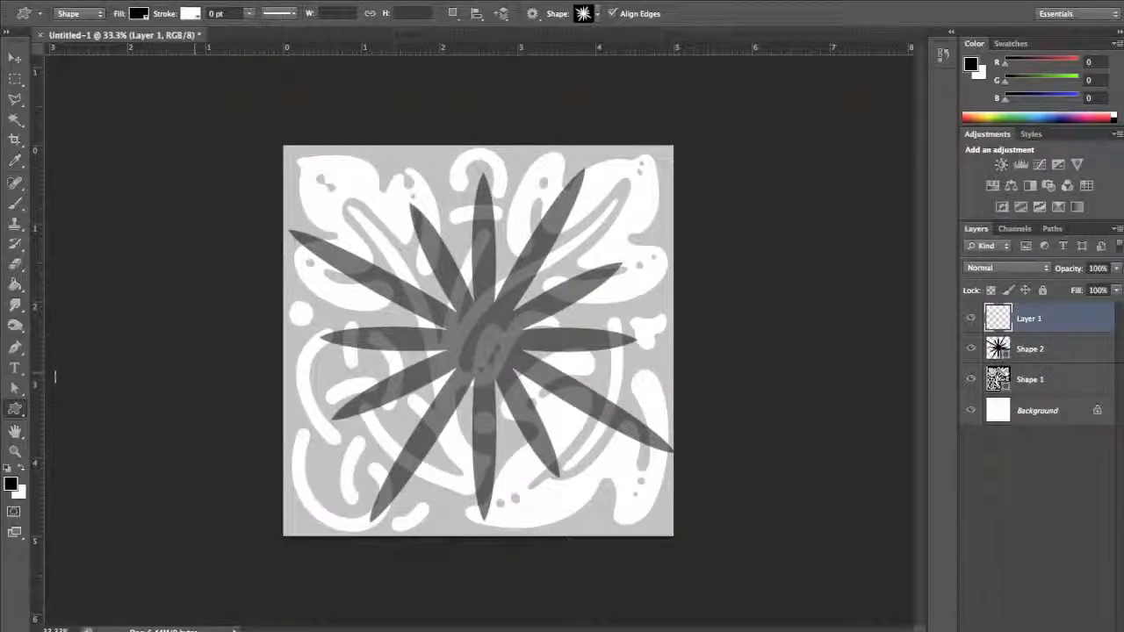
# - Draw a closed, lopsided heart path over the flower's centre with the Pen tool, about 607 px wide and 836 px high
pyautogui.click(15, 347)
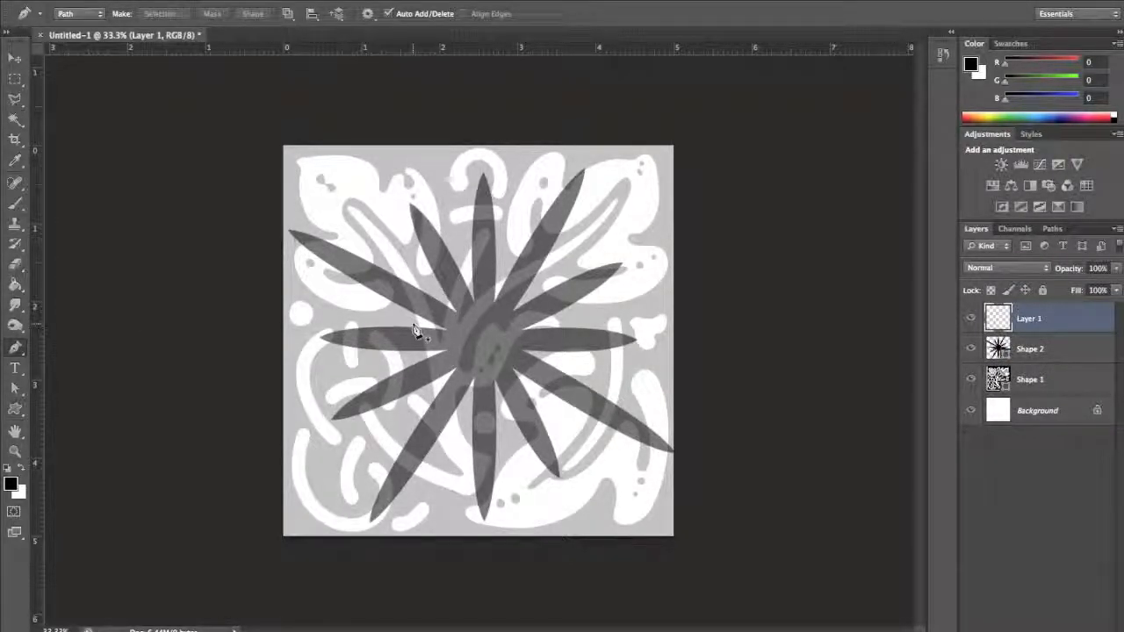
pyautogui.click(458, 387)
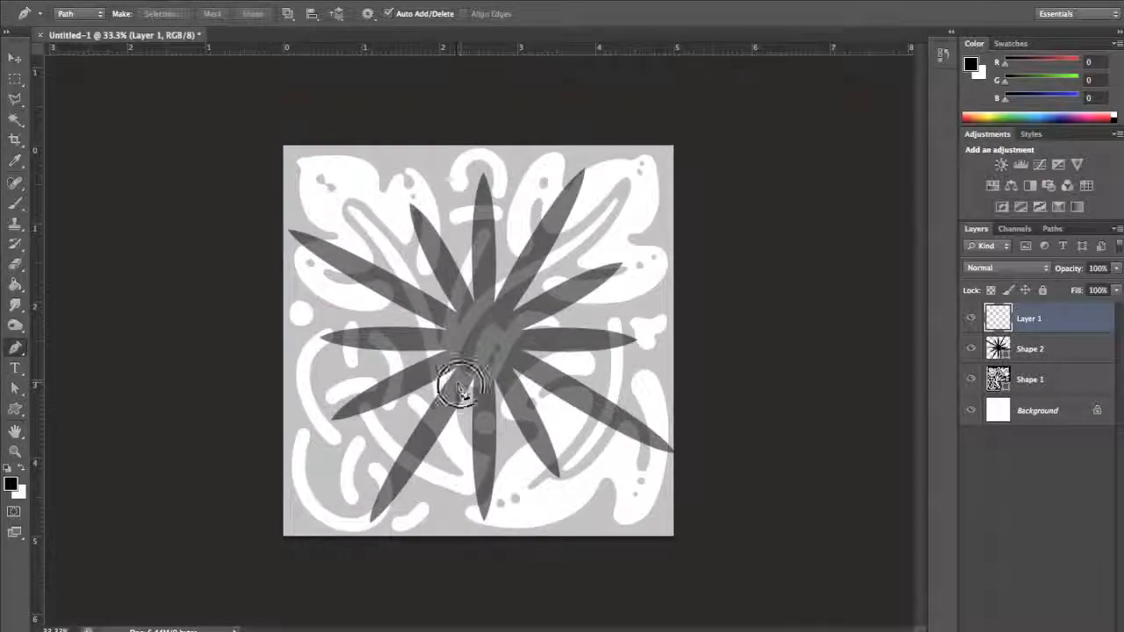
pyautogui.moveTo(388, 265); pyautogui.dragTo(403, 219)
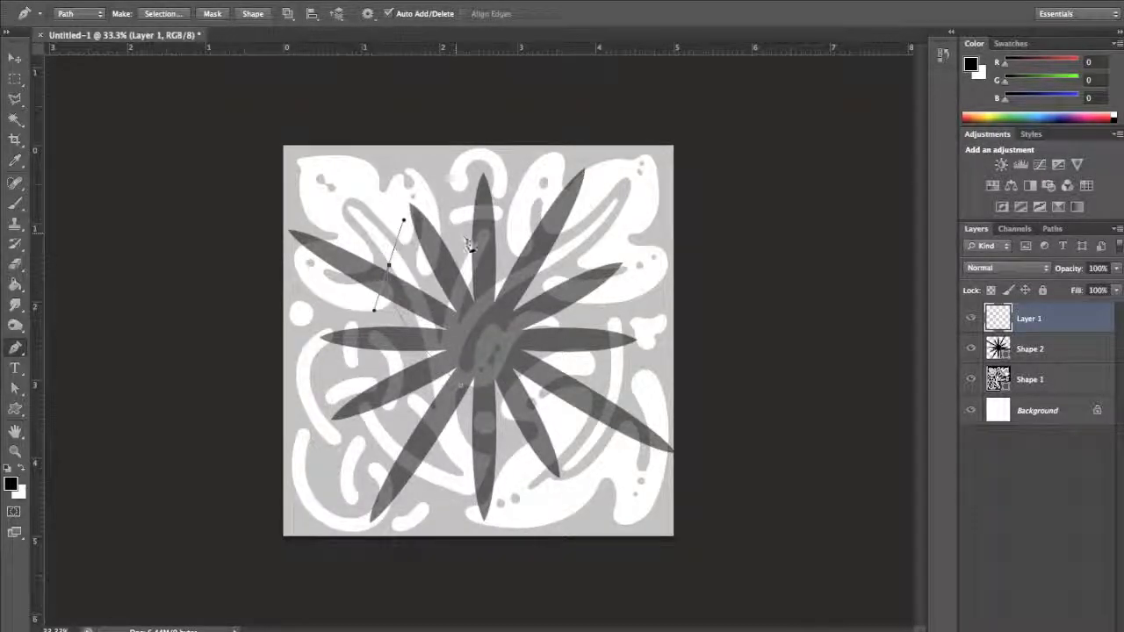
pyautogui.moveTo(531, 219); pyautogui.dragTo(571, 237)
pyautogui.click(564, 358)
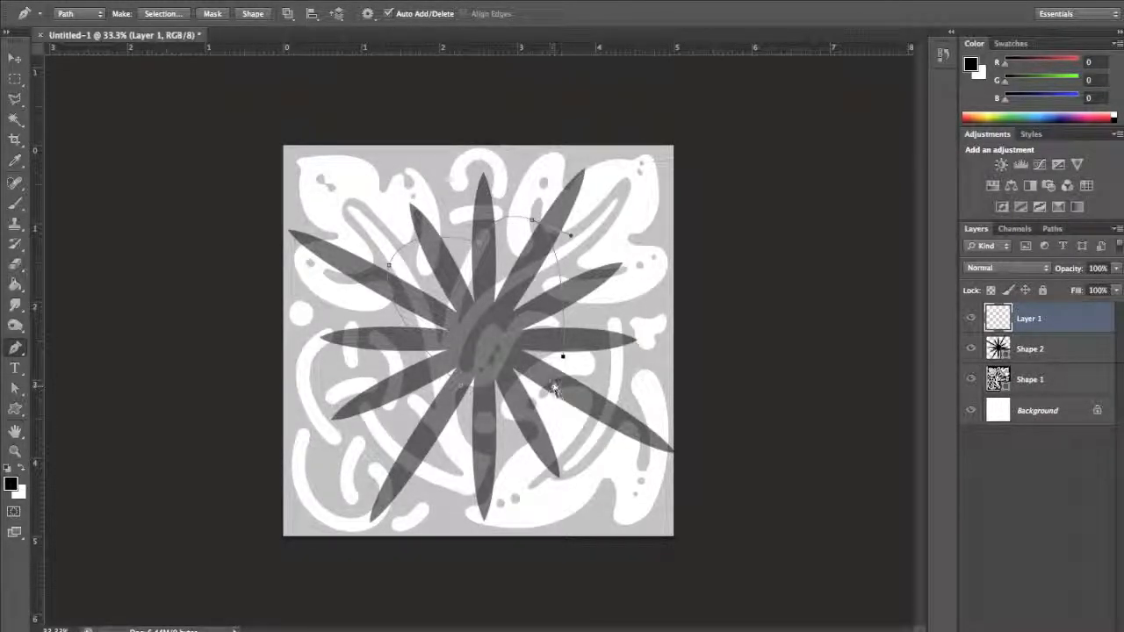
pyautogui.moveTo(563, 357); pyautogui.dragTo(512, 366)
pyautogui.click(481, 433)
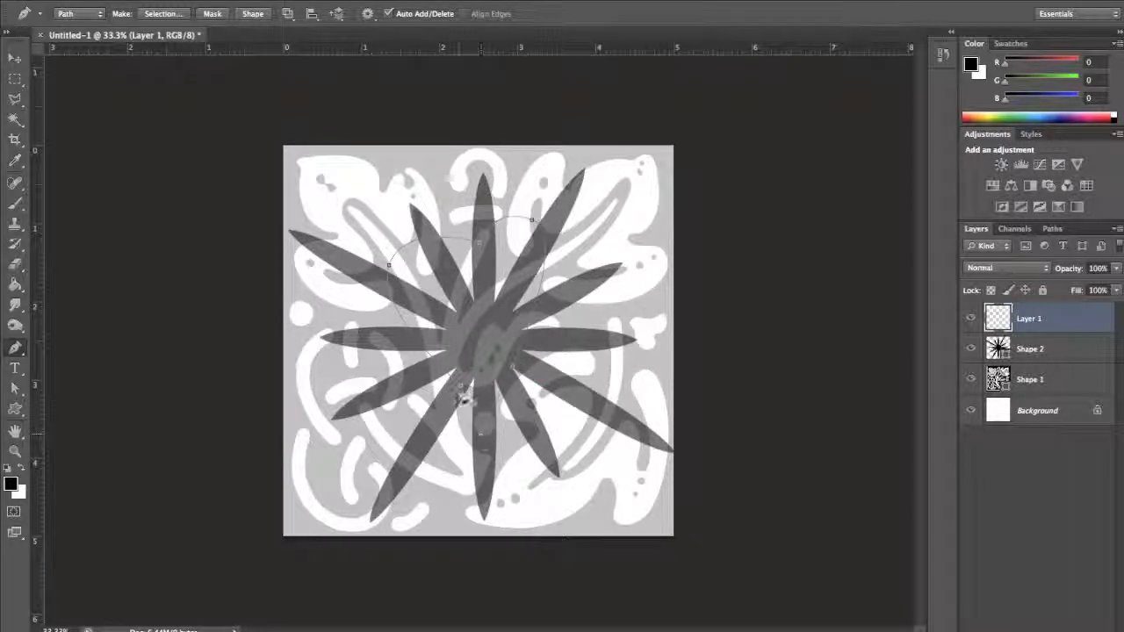
pyautogui.click(465, 395)
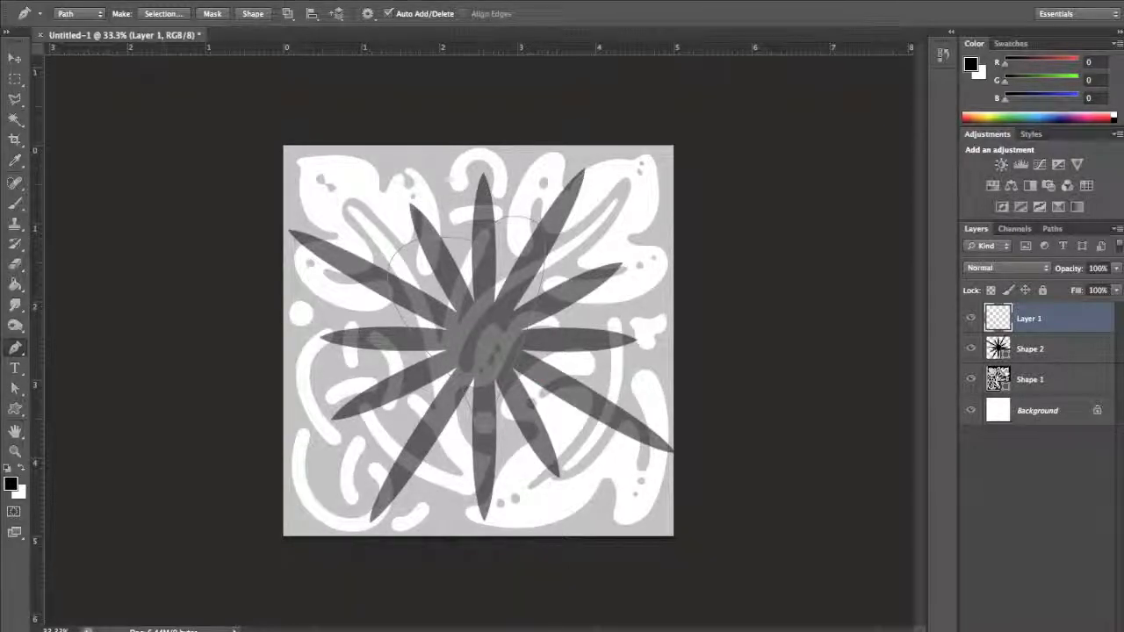
# - Define the heart path as a custom shape named weirdheart
pyautogui.rightClick(464, 392)
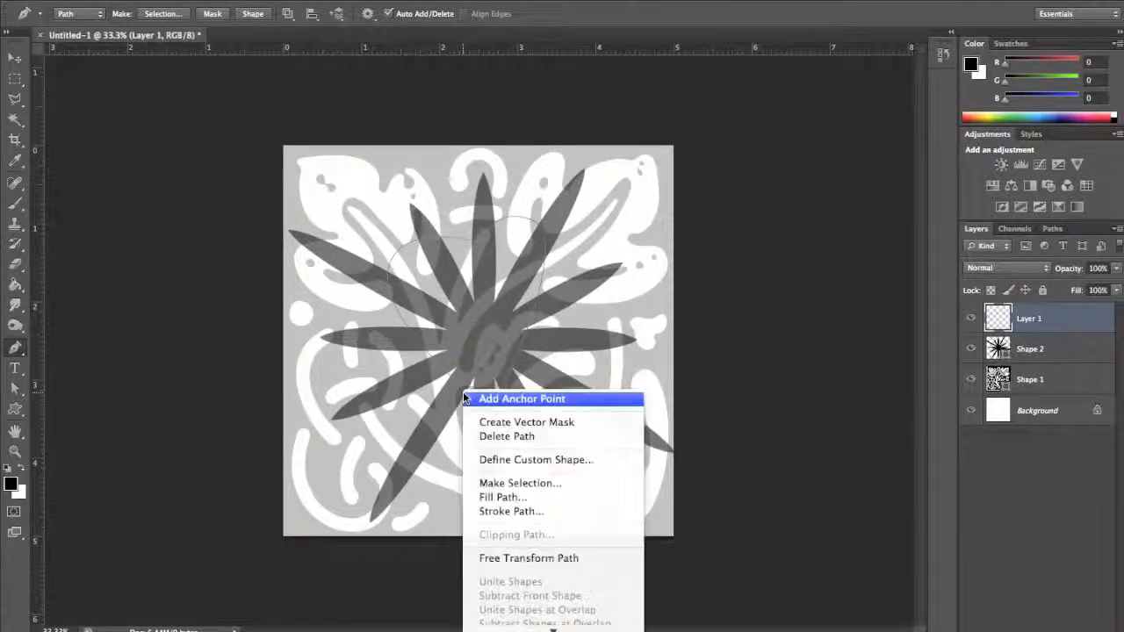
pyautogui.click(492, 459)
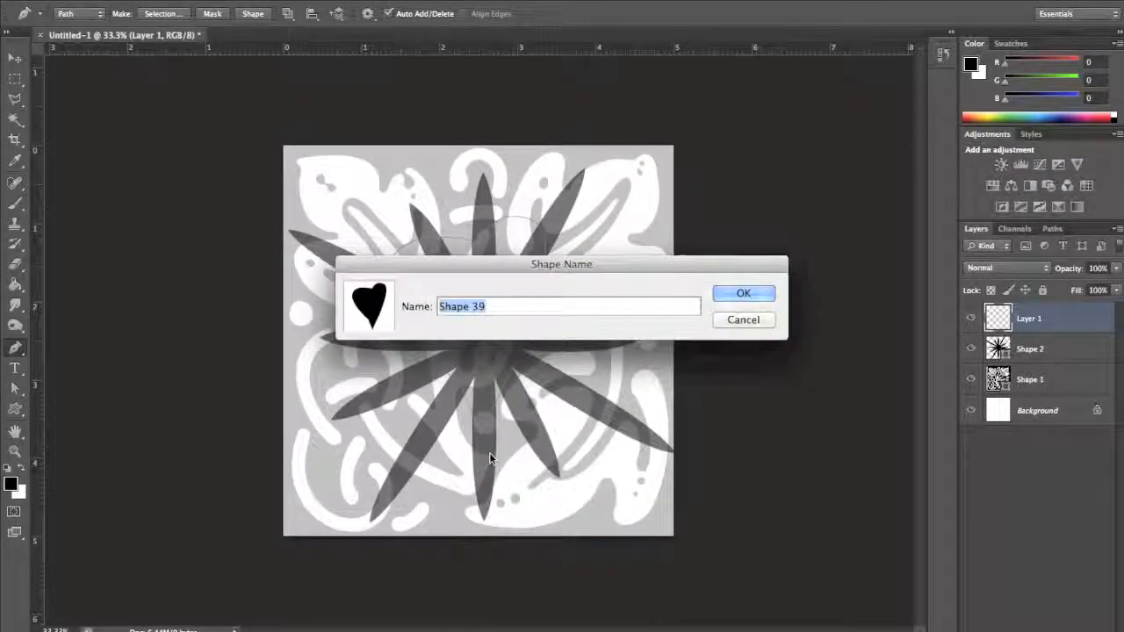
pyautogui.write('weirdheart')
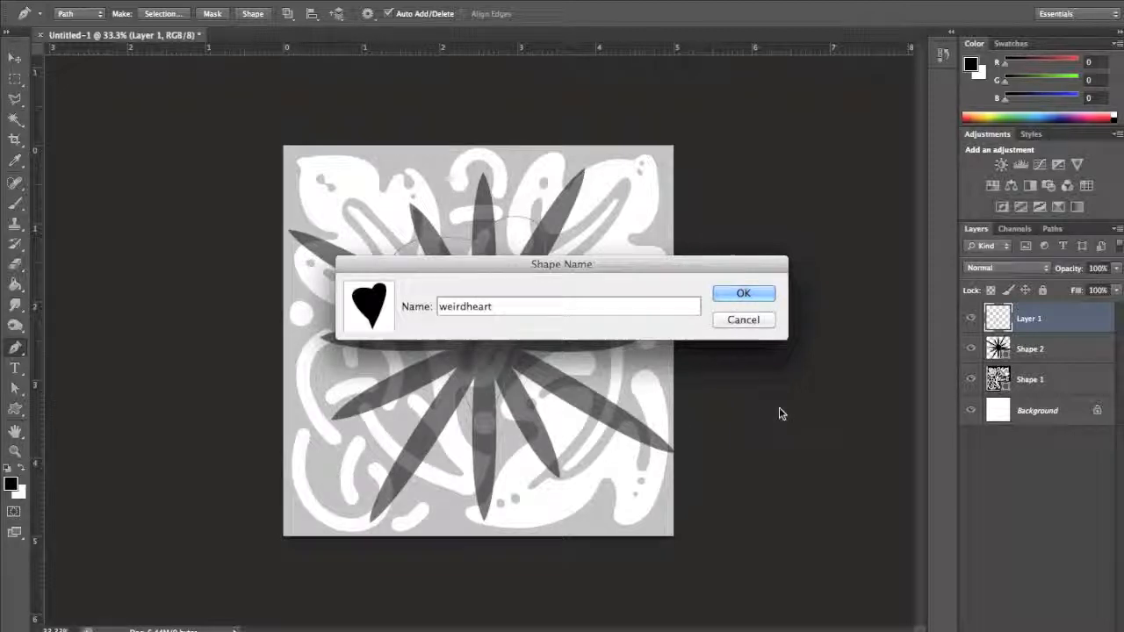
pyautogui.click(745, 294)
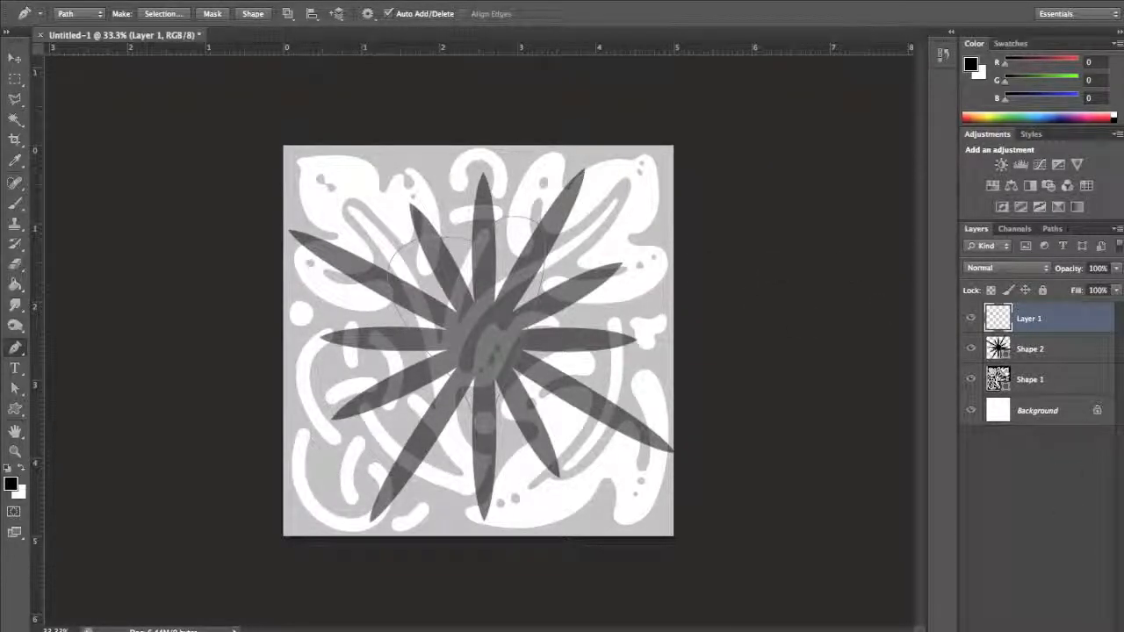
# - Add a layer above Layer 1 and draw three small hearts of varying sizes on the canvas with the saved weirdheart custom shape
pyautogui.click(1079, 625)
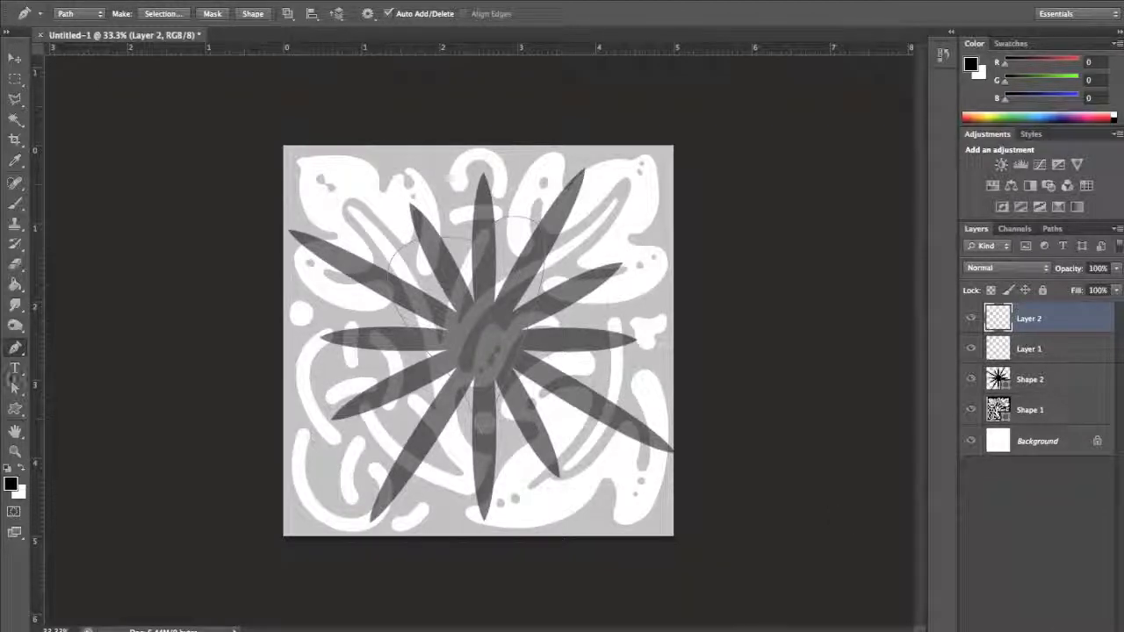
pyautogui.click(16, 410)
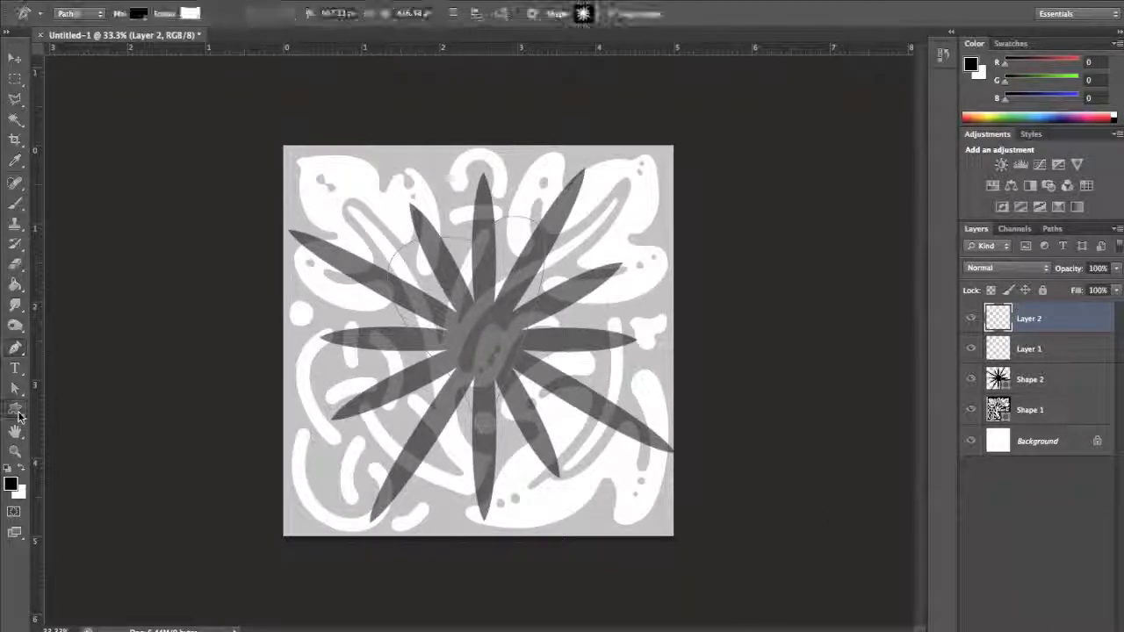
pyautogui.click(596, 19)
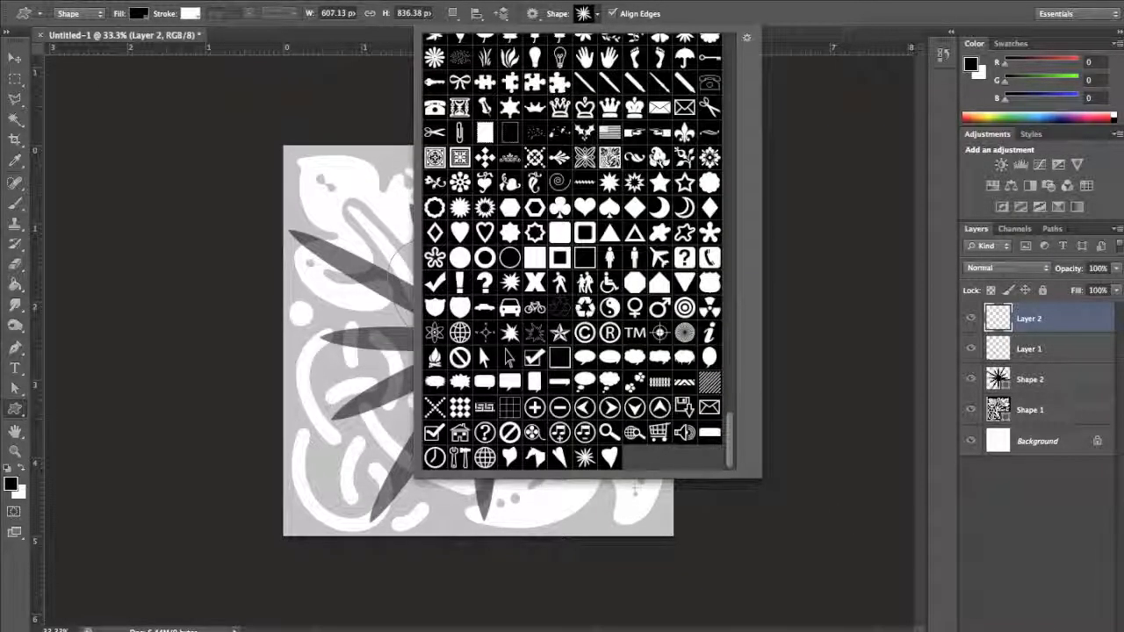
pyautogui.click(617, 466)
pyautogui.moveTo(345, 195); pyautogui.dragTo(380, 239)
pyautogui.moveTo(456, 230); pyautogui.dragTo(497, 263)
pyautogui.moveTo(425, 358); pyautogui.dragTo(446, 376)
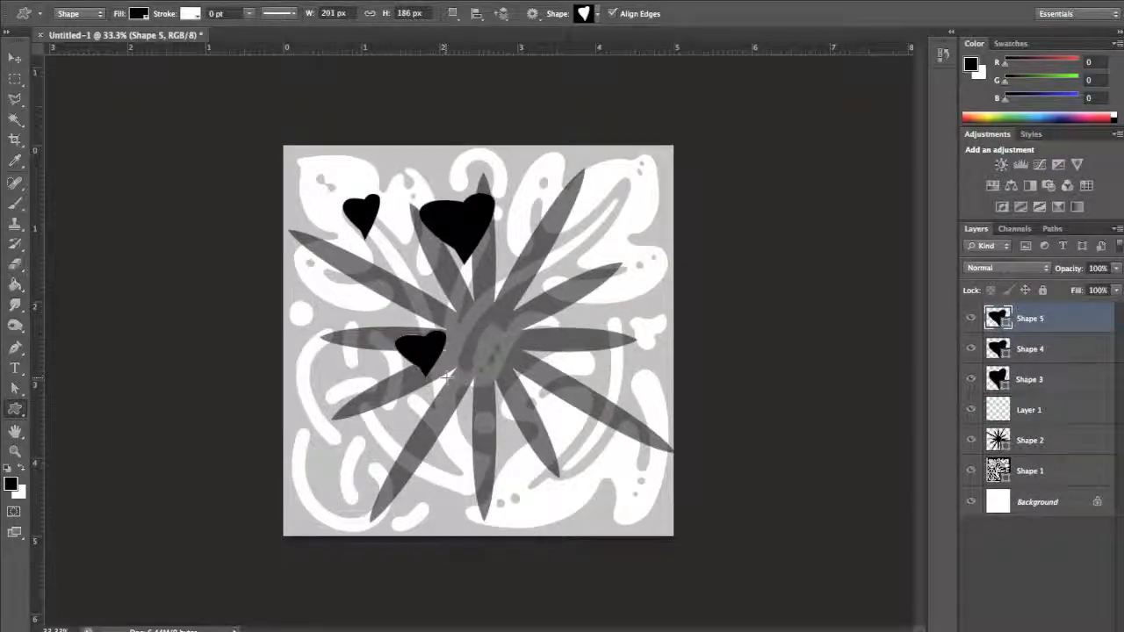